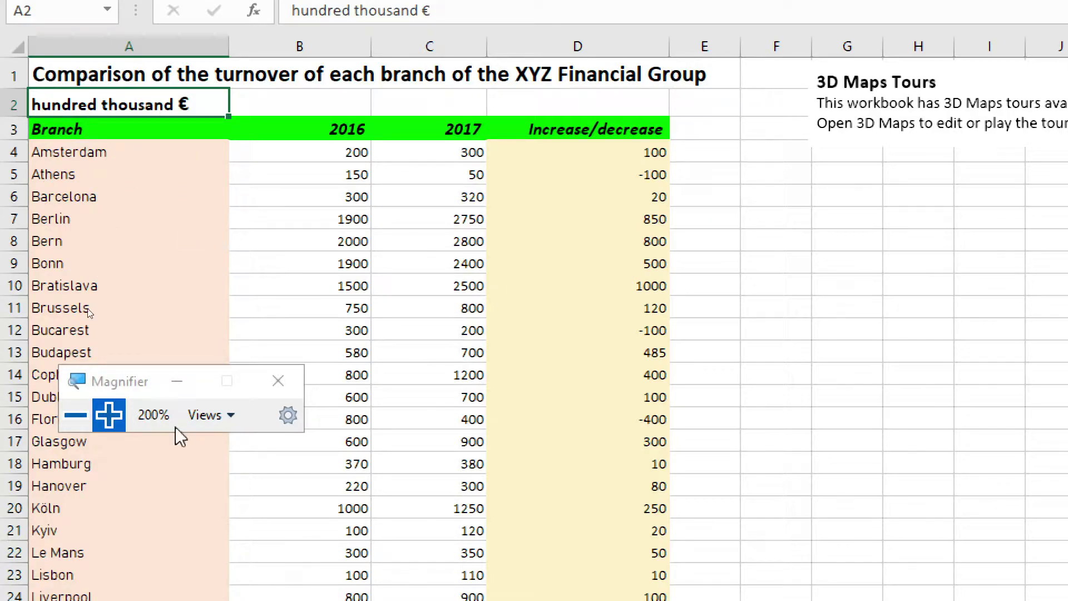
- Examine the worksheet title and the list of branch cities in column A of the turnover table
{"action": "left_click", "coordinate": [75, 415]}
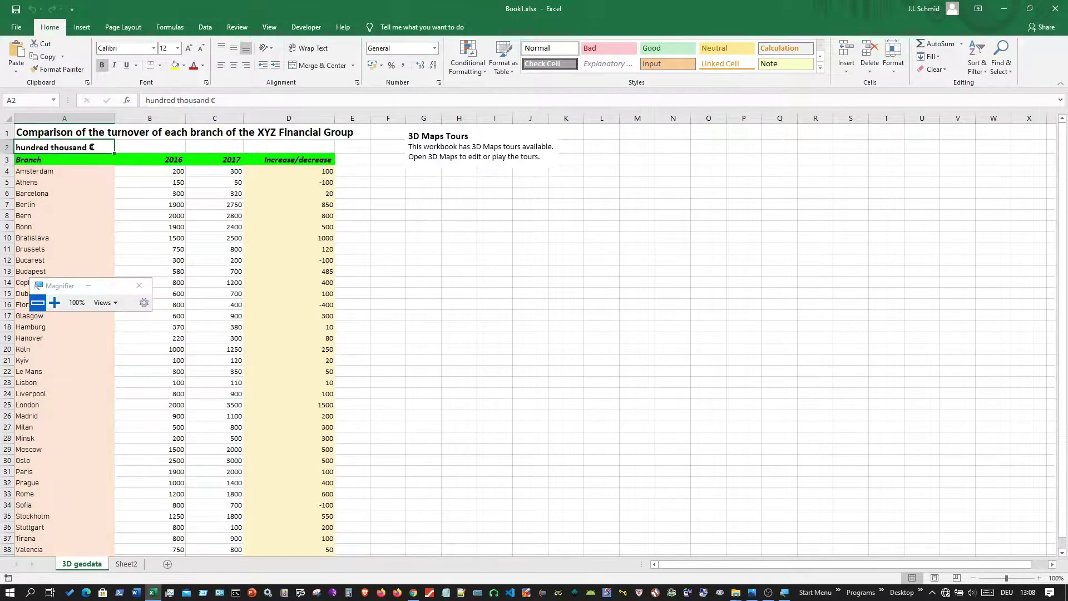
{"action": "left_click", "coordinate": [56, 303]}
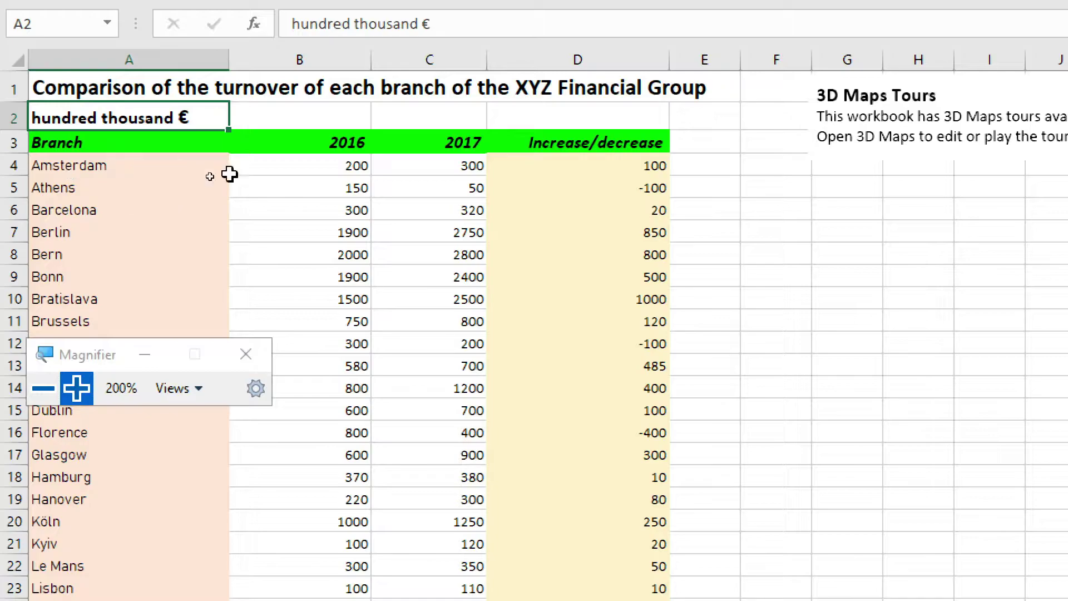
{"action": "left_click", "coordinate": [525, 100]}
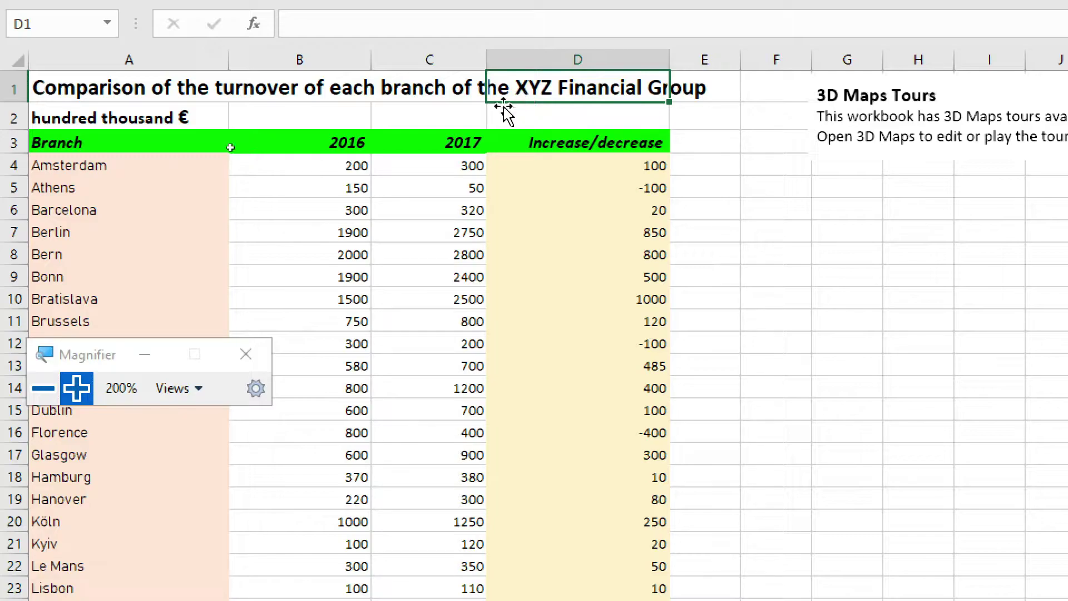
{"action": "left_click_drag", "start_coordinate": [65, 353], "coordinate": [854, 292]}
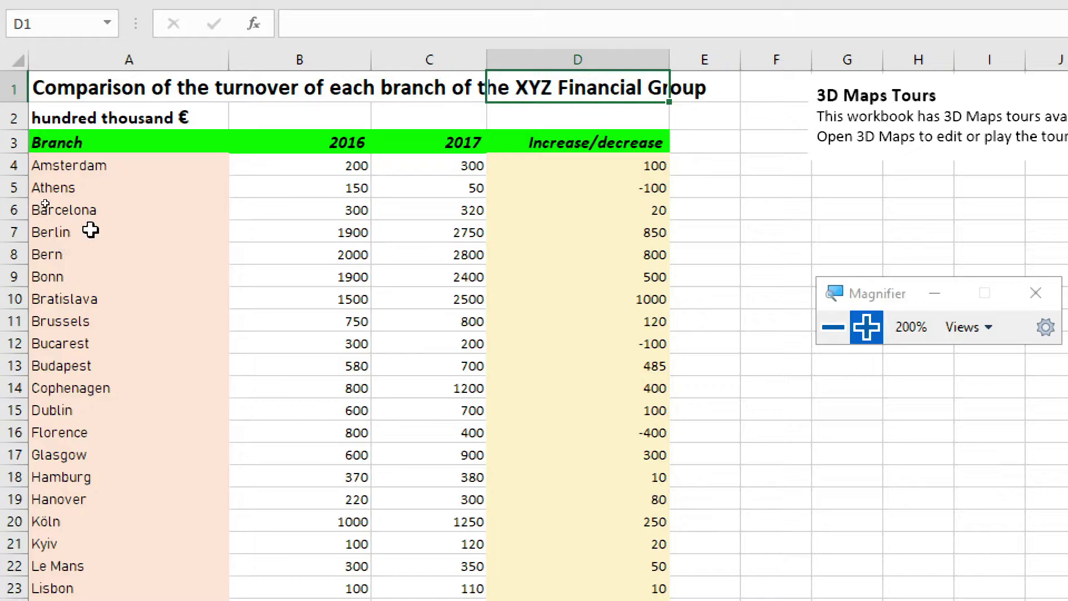
{"action": "left_click", "coordinate": [83, 162]}
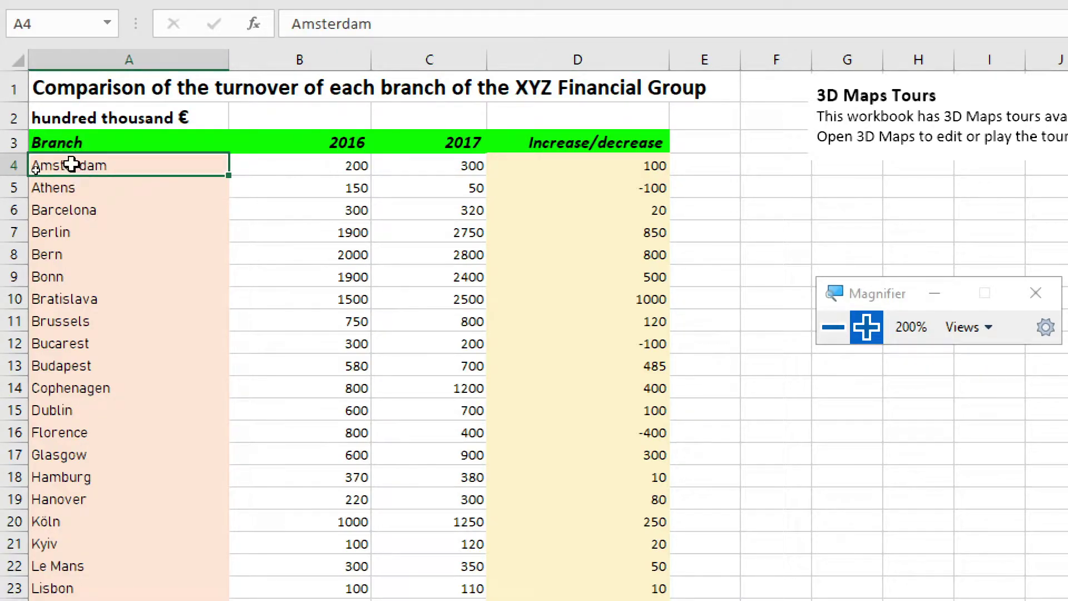
{"action": "left_click_drag", "start_coordinate": [67, 162], "coordinate": [67, 188]}
{"action": "left_click_drag", "start_coordinate": [74, 562], "coordinate": [70, 555]}
{"action": "left_click", "coordinate": [122, 404]}
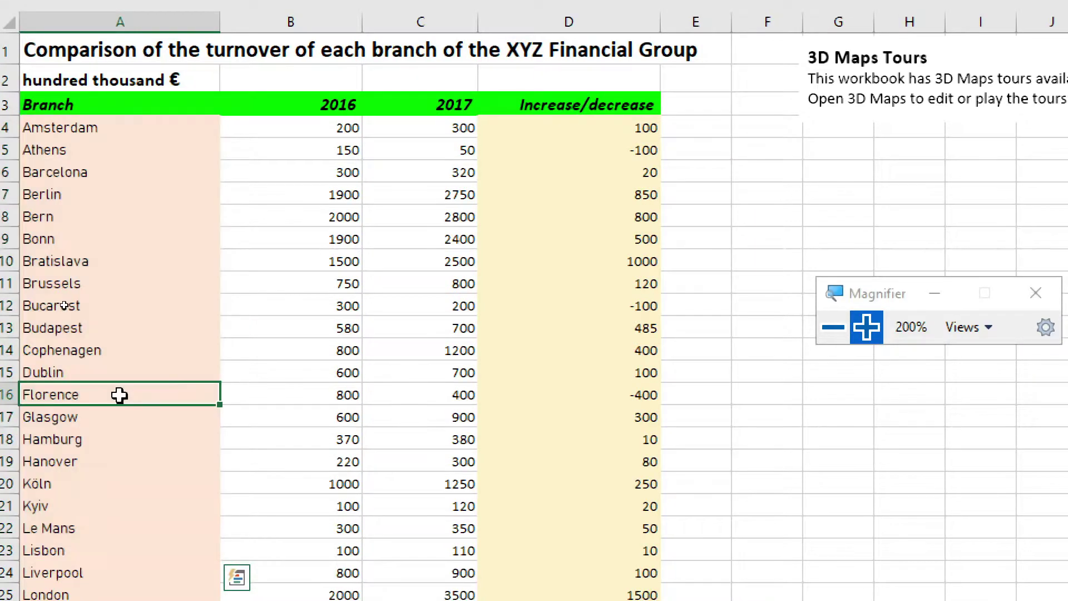
- Examine the 2016, 2017 and Increase/decrease columns of the branch turnover table
{"action": "left_click", "coordinate": [303, 106]}
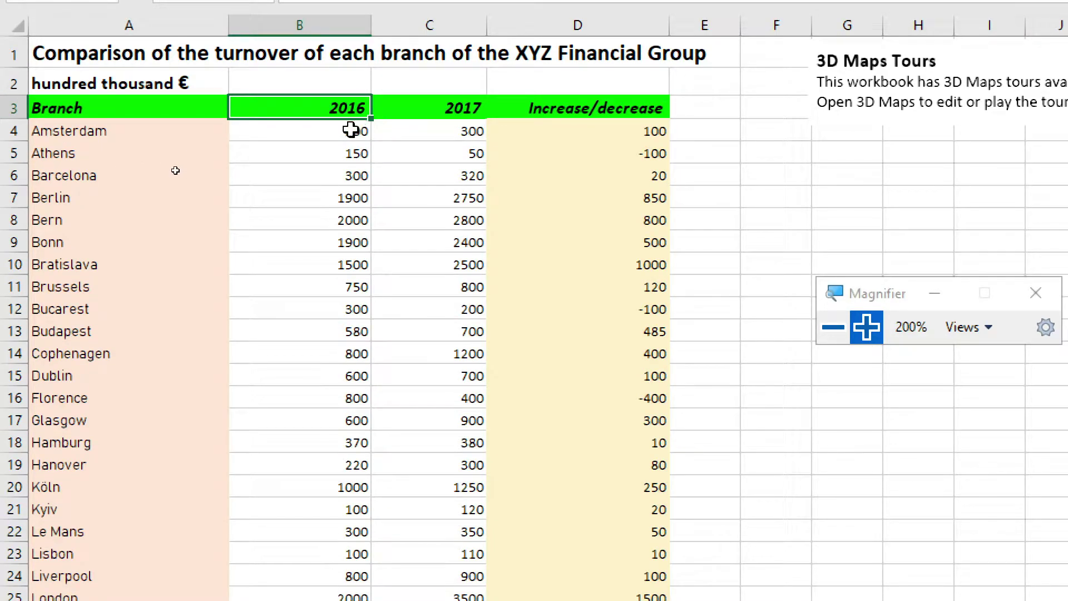
{"action": "left_click_drag", "start_coordinate": [350, 131], "coordinate": [348, 155]}
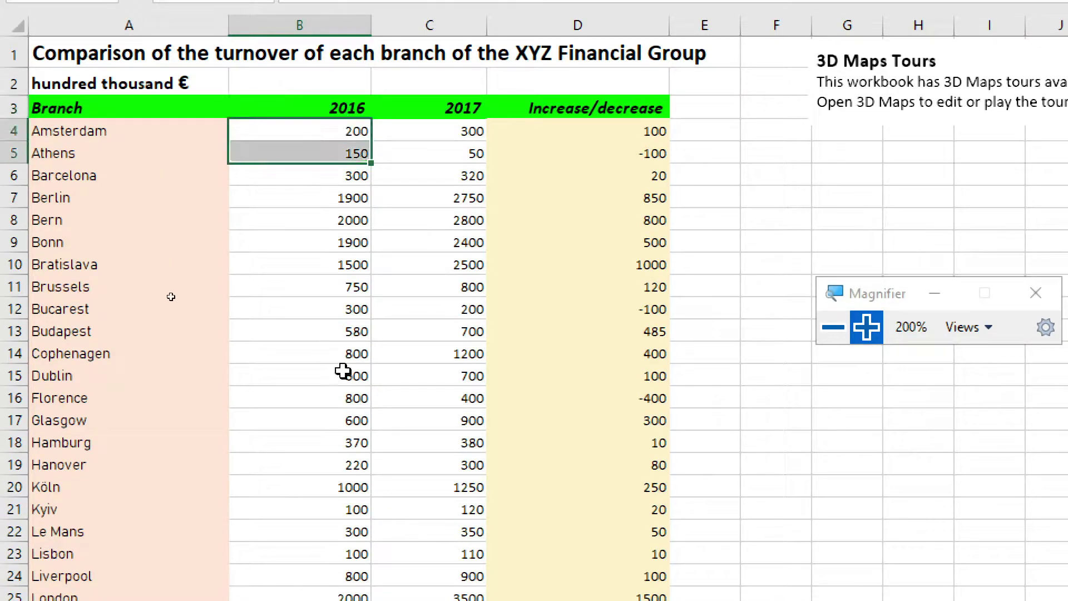
{"action": "left_click_drag", "start_coordinate": [342, 371], "coordinate": [332, 415]}
{"action": "left_click", "coordinate": [448, 110]}
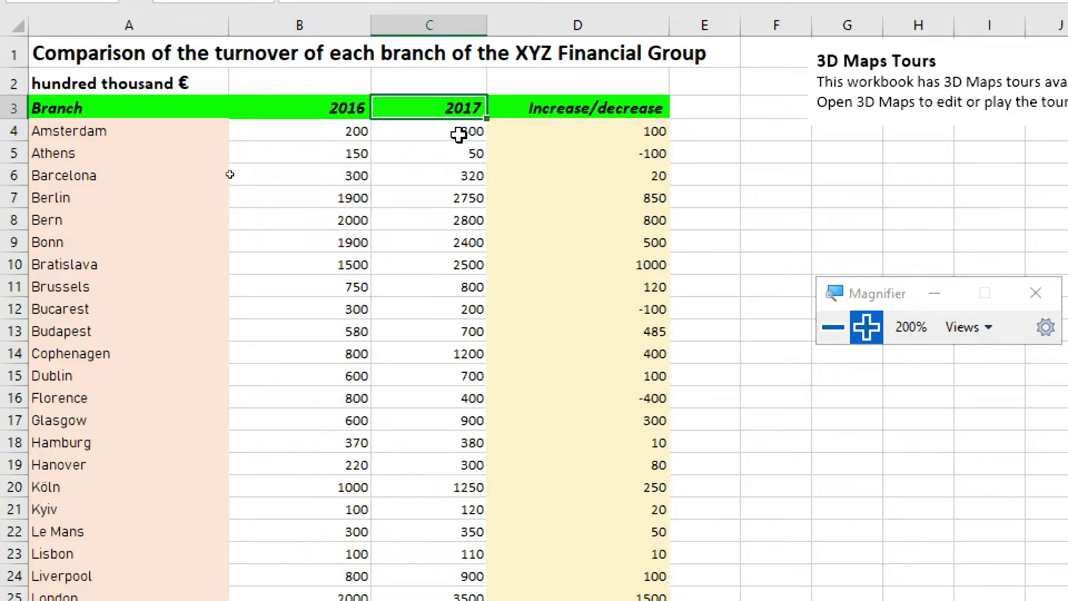
{"action": "left_click_drag", "start_coordinate": [455, 127], "coordinate": [441, 560]}
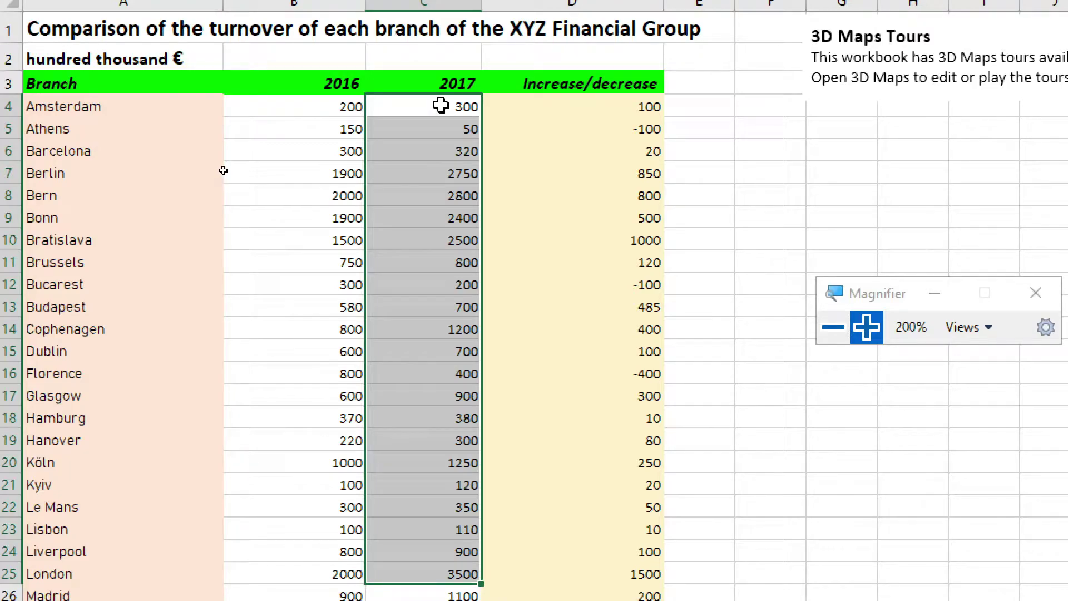
{"action": "left_click", "coordinate": [576, 84]}
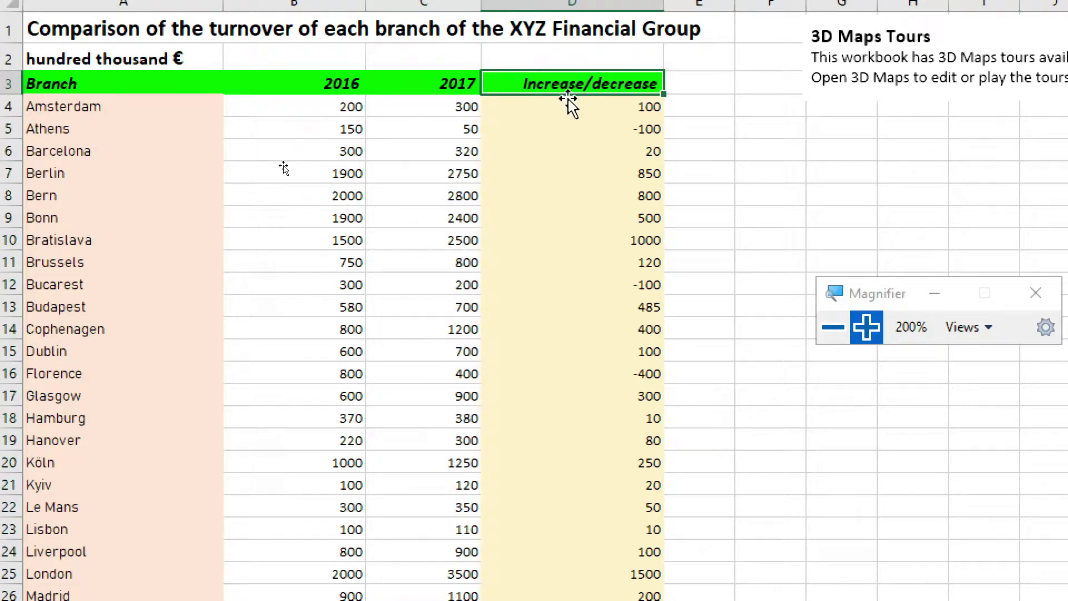
{"action": "left_click_drag", "start_coordinate": [554, 81], "coordinate": [543, 574]}
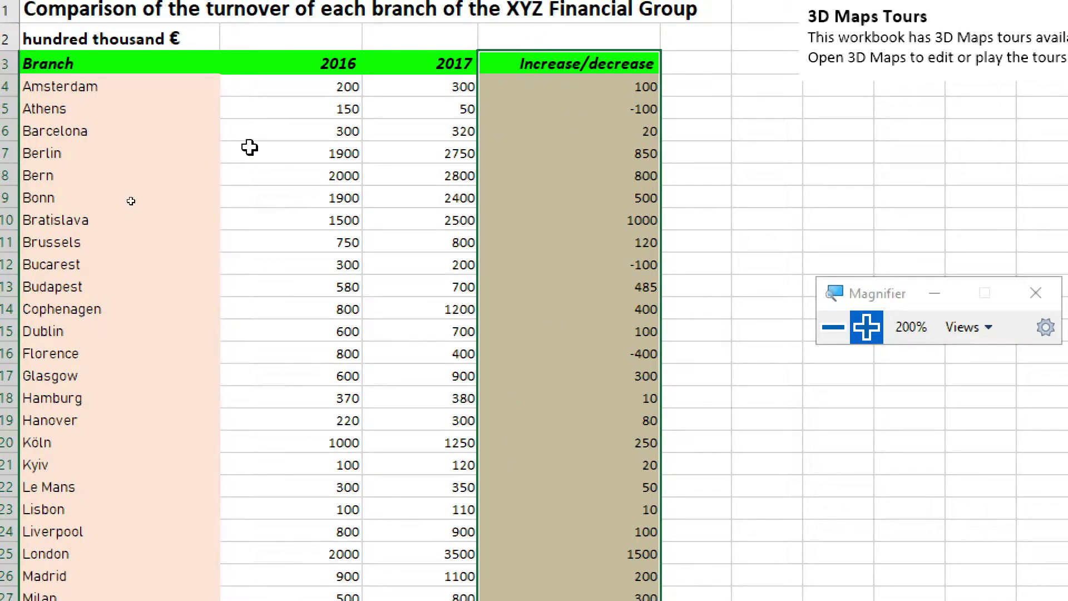
- Review Amsterdam's 2016 and 2017 turnover, the unit in A2 and the branch's increase/decrease value
{"action": "left_click", "coordinate": [308, 86]}
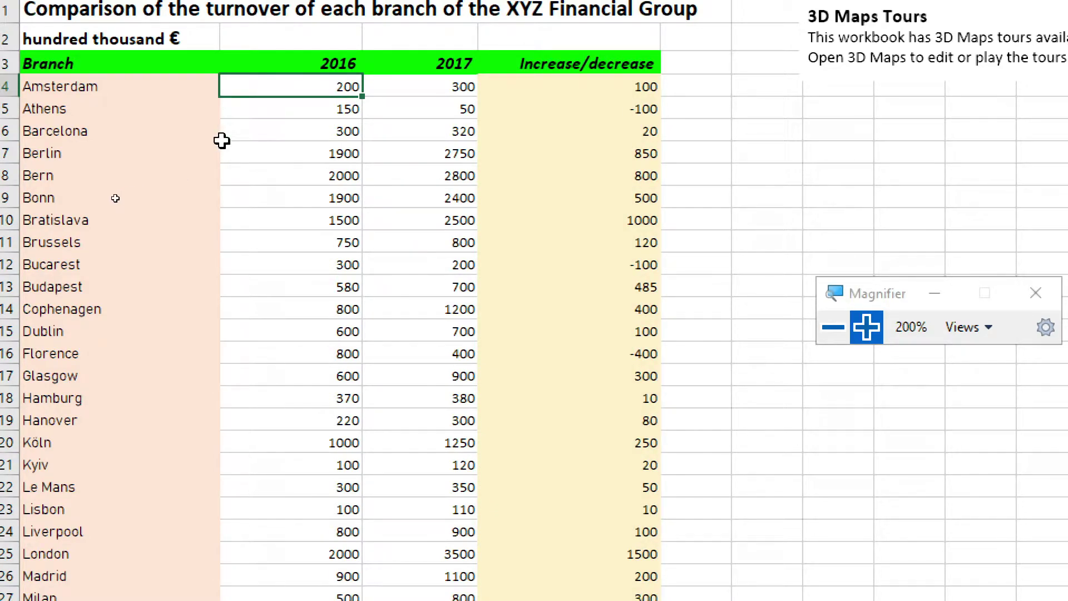
{"action": "left_click", "coordinate": [78, 88]}
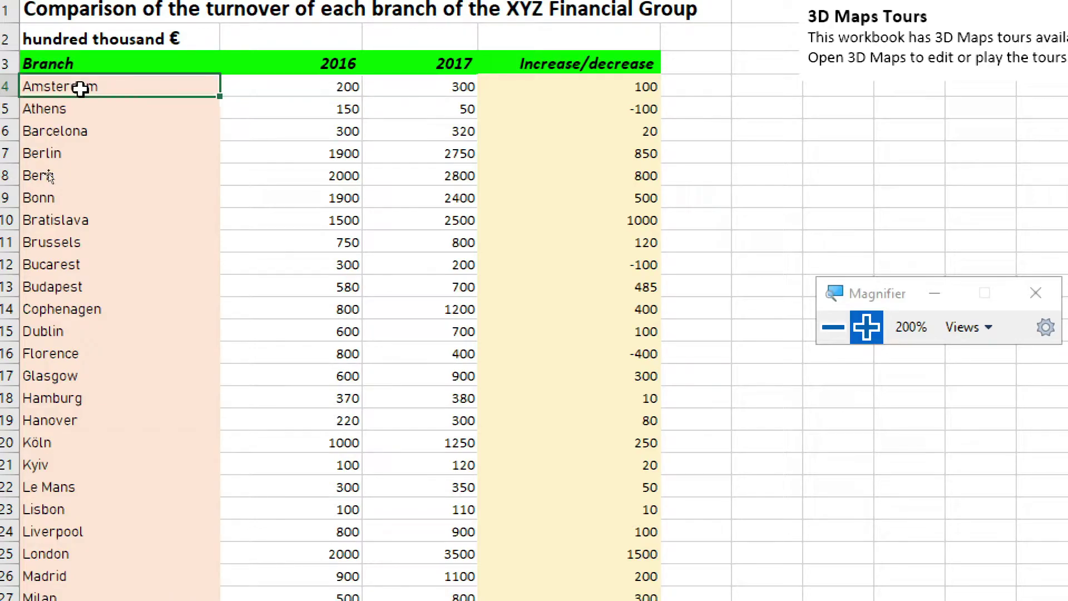
{"action": "left_click", "coordinate": [319, 87]}
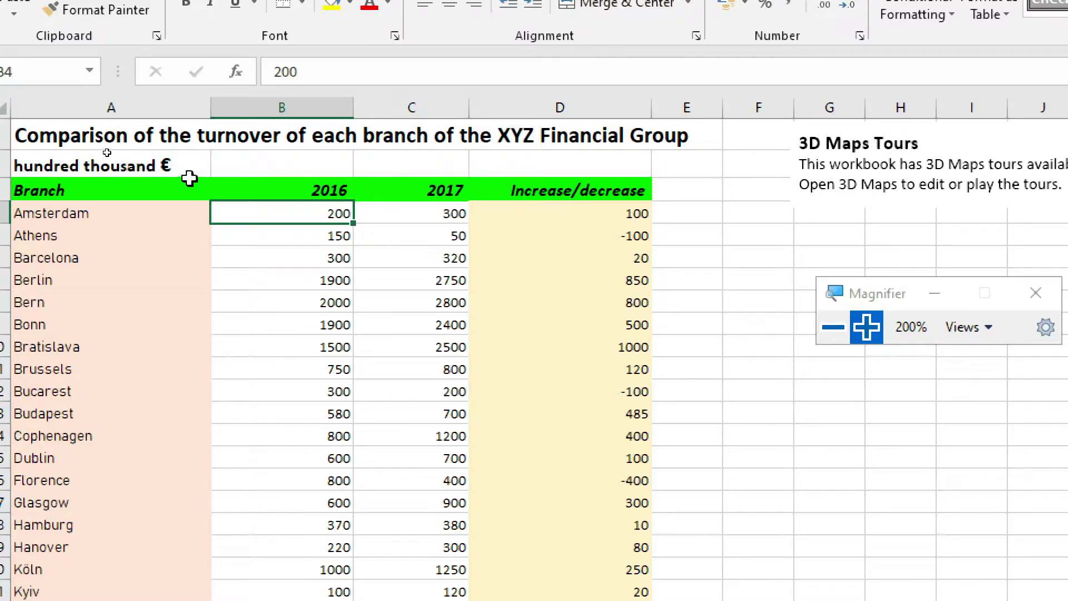
{"action": "left_click", "coordinate": [442, 190]}
{"action": "left_click", "coordinate": [445, 215]}
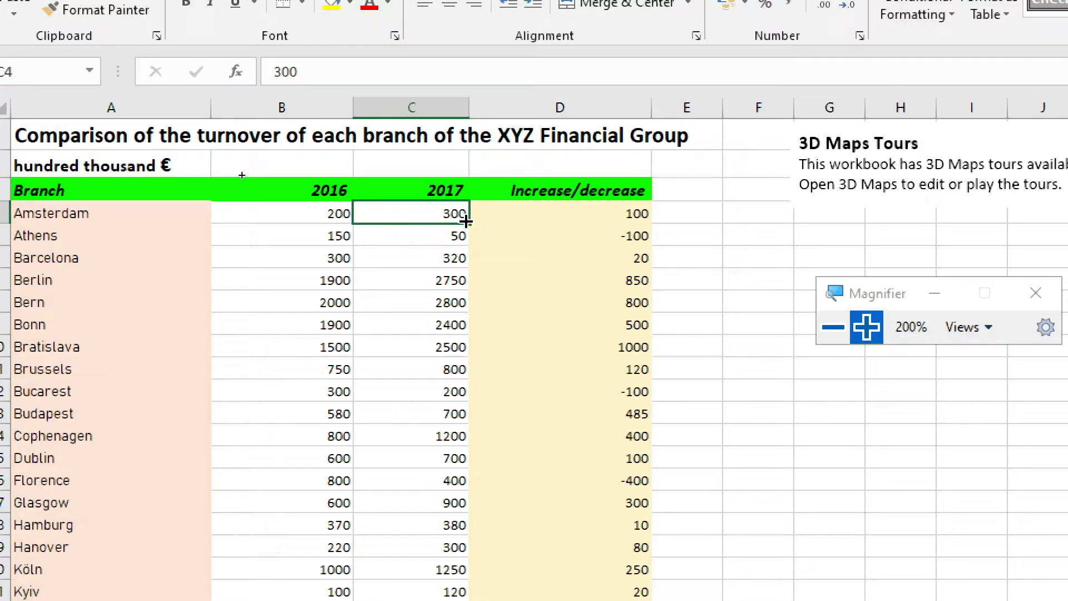
{"action": "left_click", "coordinate": [136, 165]}
{"action": "left_click", "coordinate": [442, 214]}
{"action": "left_click", "coordinate": [516, 214]}
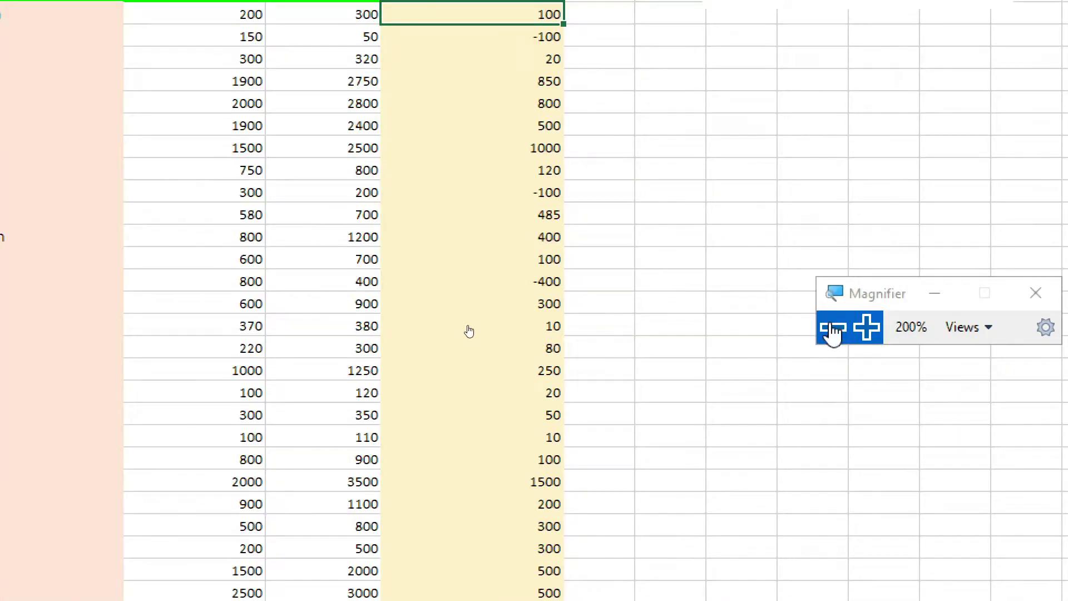
{"action": "left_click", "coordinate": [833, 329]}
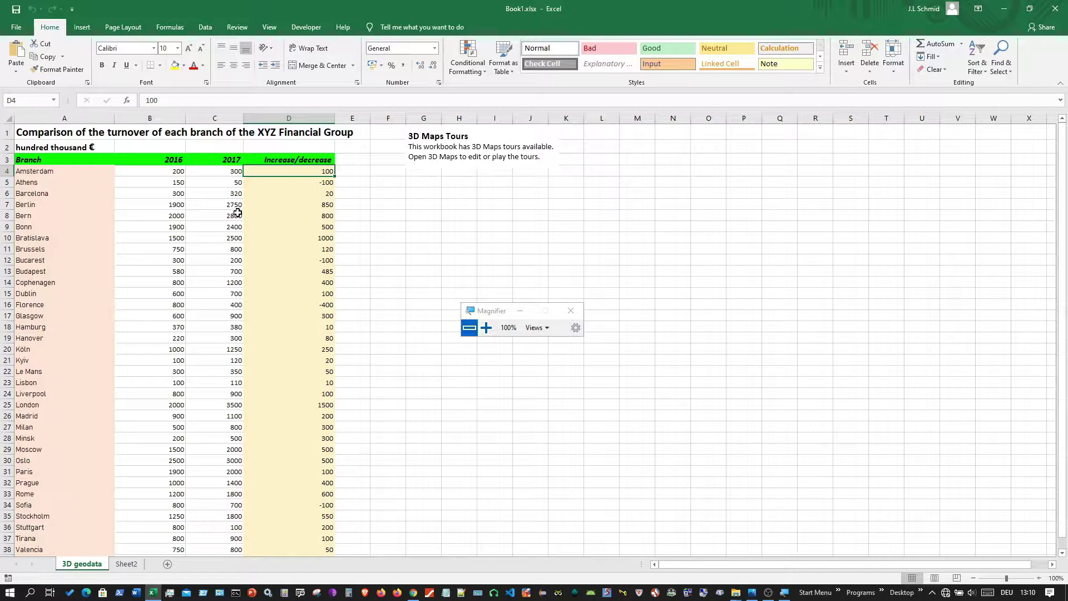
- Check the Insert commands for the 3D Map tool
{"action": "left_click", "coordinate": [81, 27]}
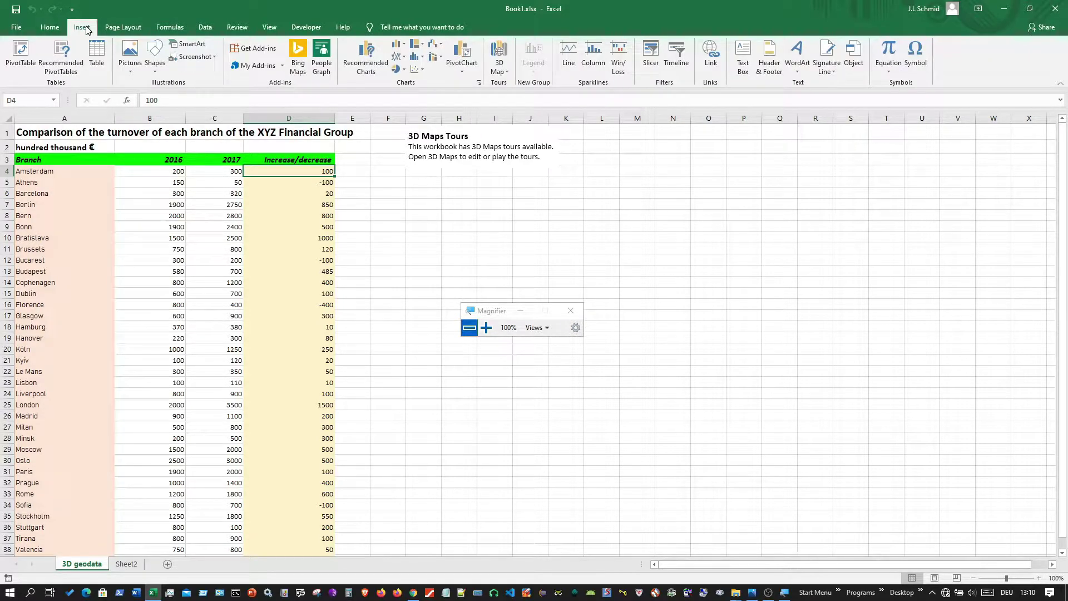
{"action": "left_click", "coordinate": [486, 328]}
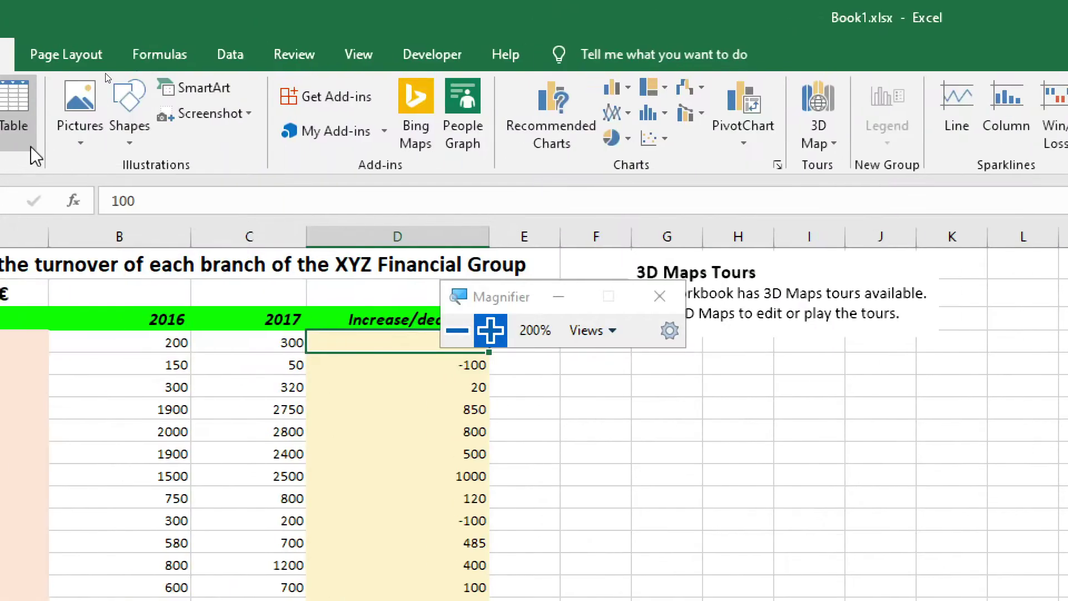
{"action": "left_click", "coordinate": [457, 330]}
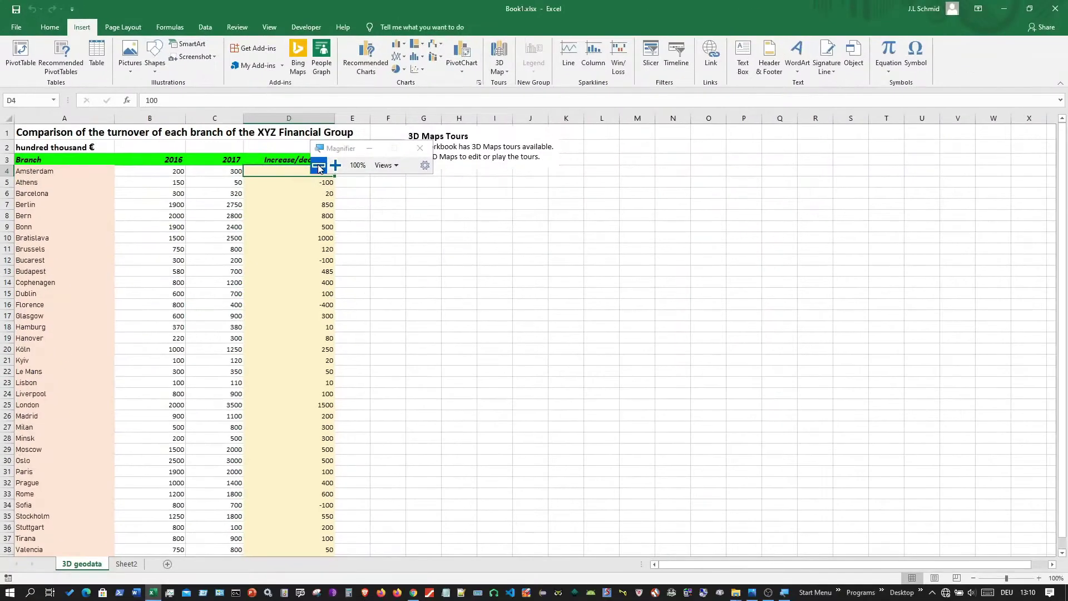
- Open the Add-ins settings in Excel Options
{"action": "left_click", "coordinate": [17, 26]}
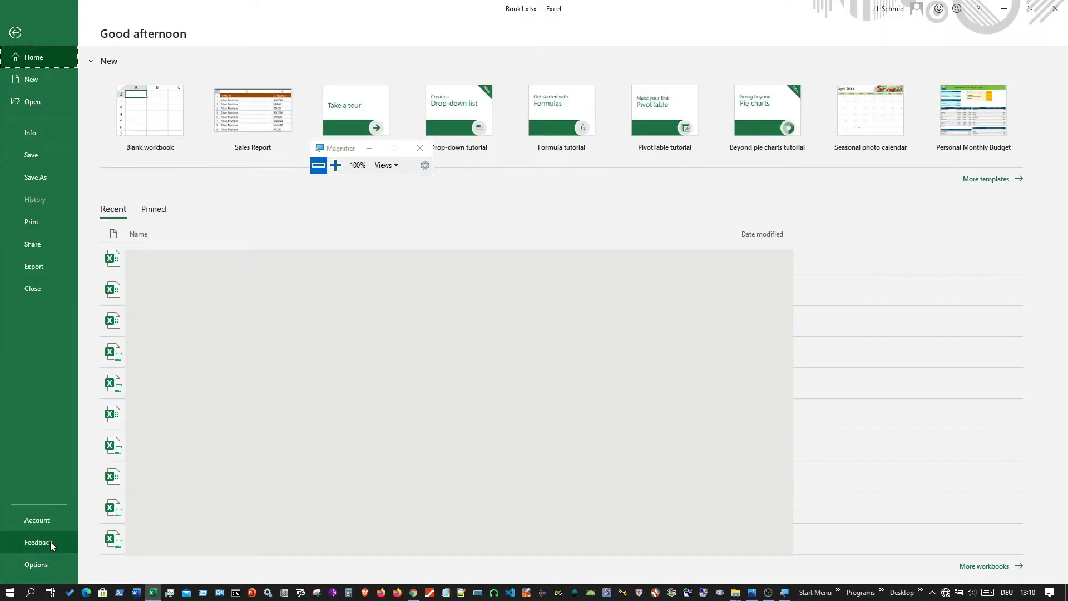
{"action": "left_click", "coordinate": [38, 563]}
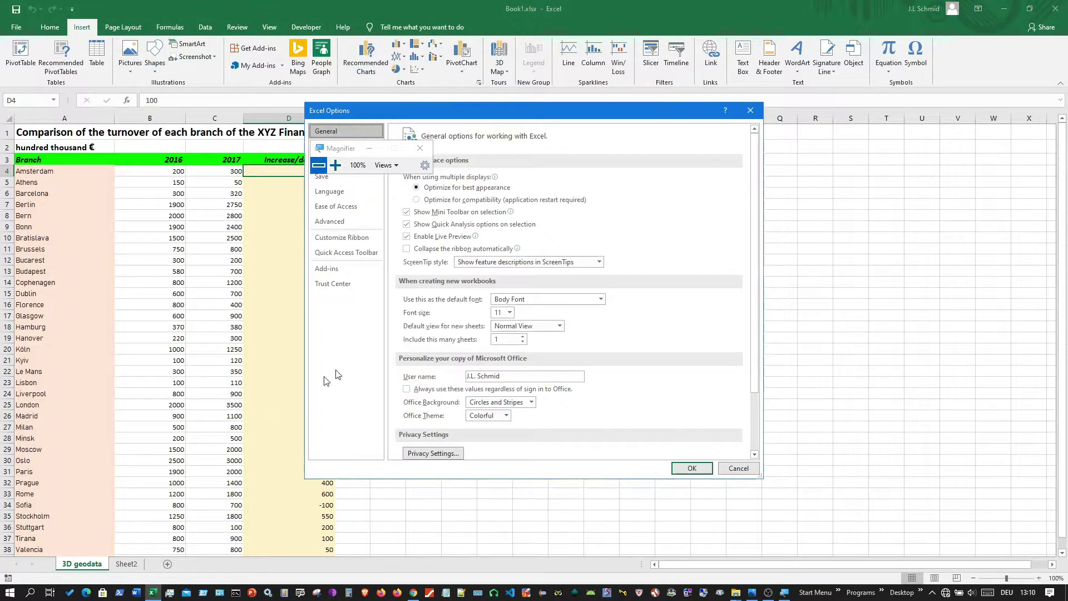
{"action": "left_click", "coordinate": [349, 149]}
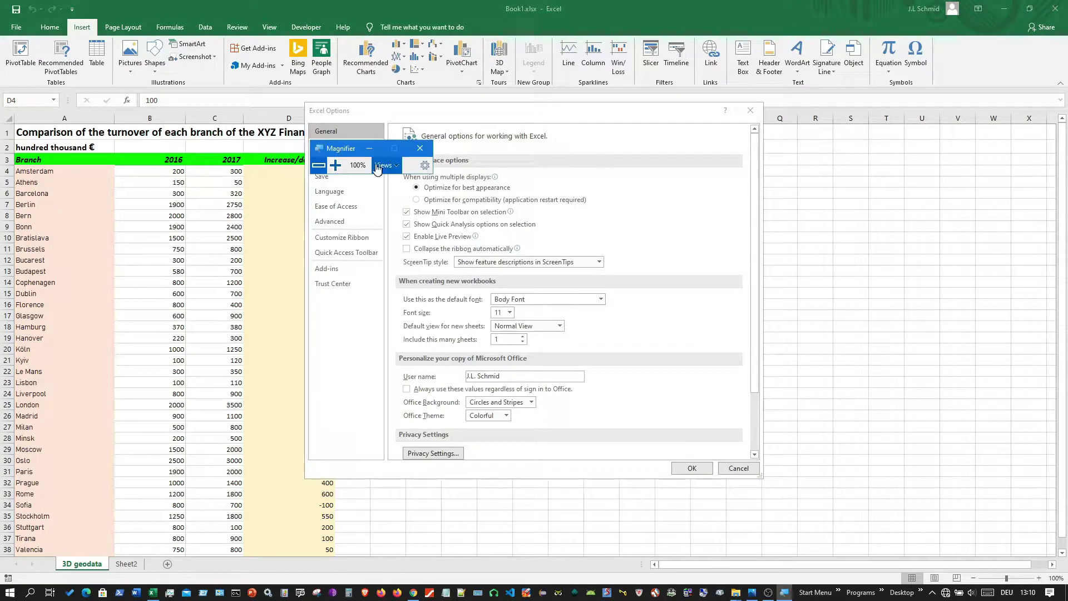
{"action": "left_click_drag", "start_coordinate": [345, 151], "coordinate": [842, 237]}
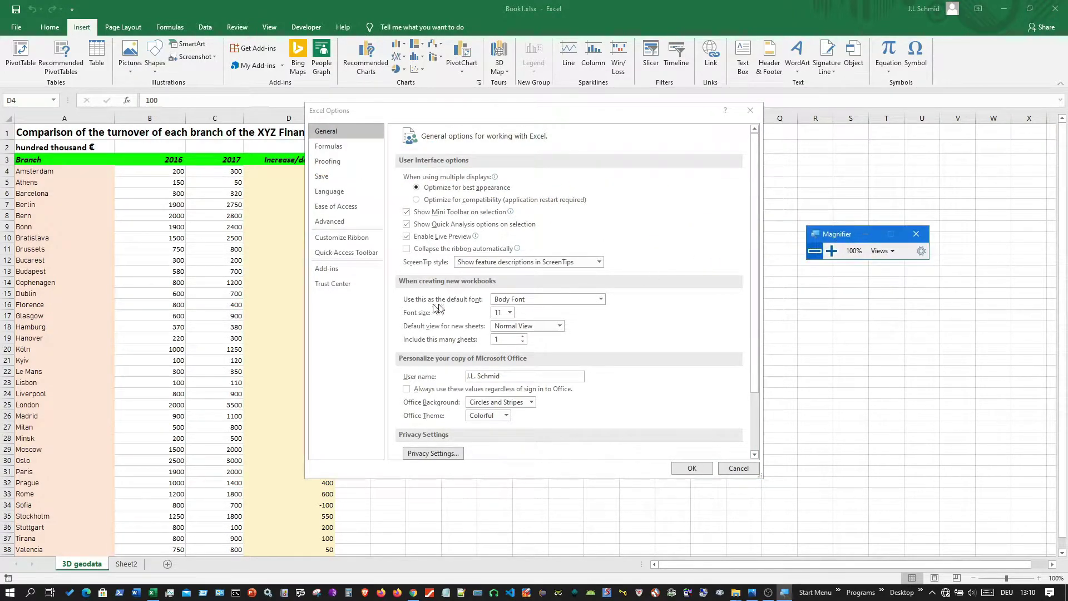
{"action": "left_click", "coordinate": [831, 251]}
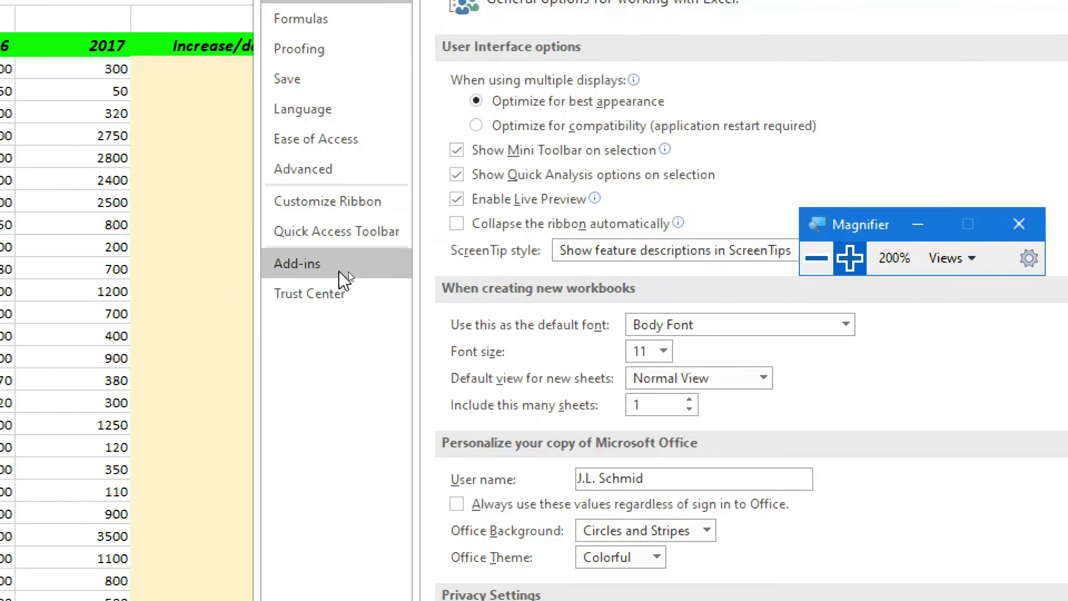
{"action": "left_click", "coordinate": [329, 266]}
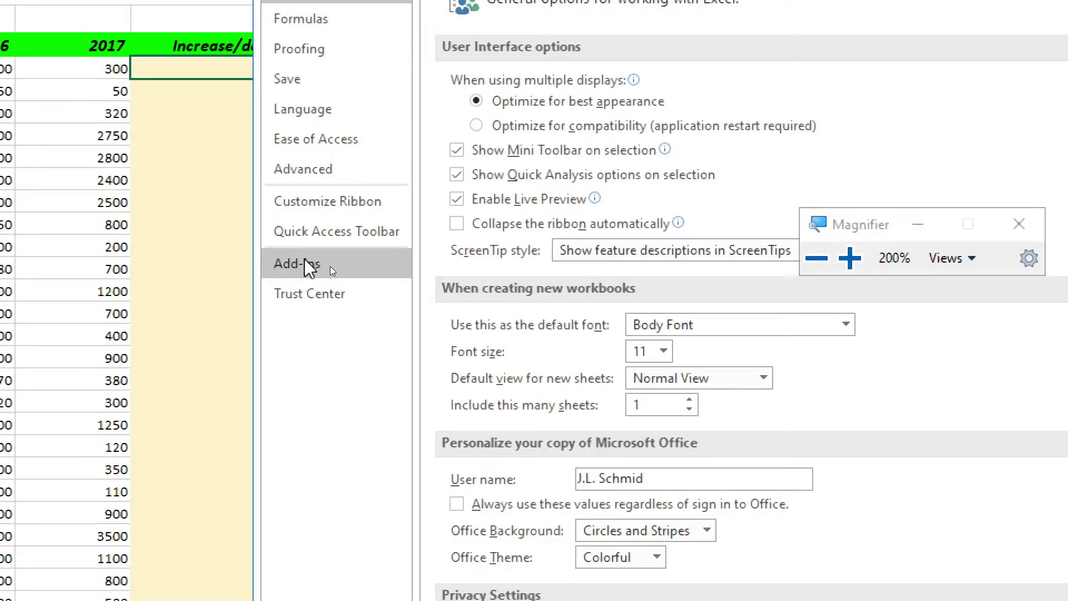
{"action": "left_click", "coordinate": [332, 267]}
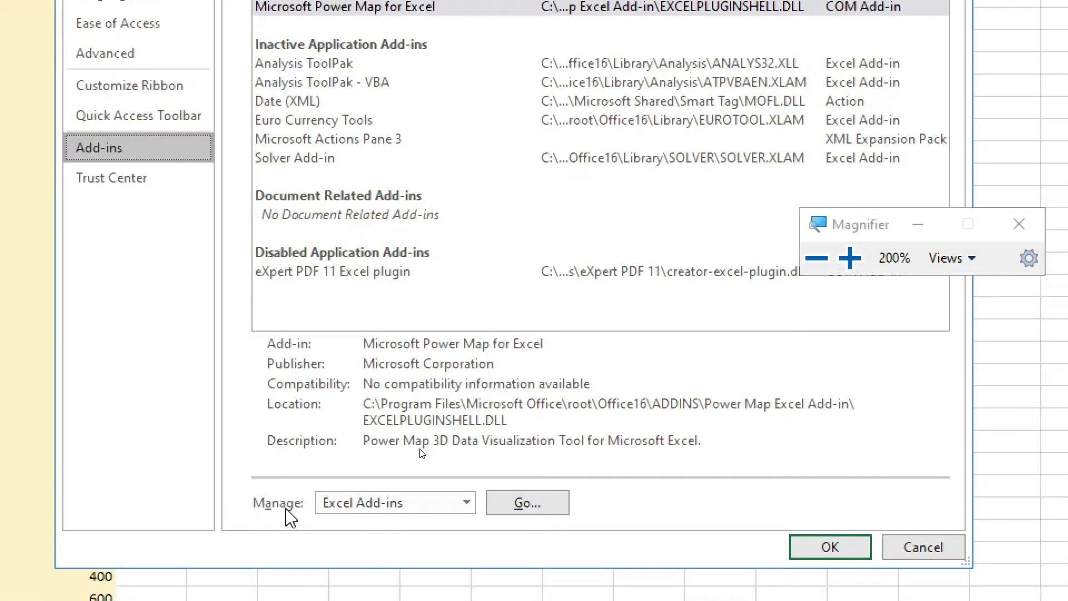
- Open the COM Add-ins list, make sure Microsoft Power Map for Excel is enabled, and confirm
{"action": "left_click", "coordinate": [467, 503]}
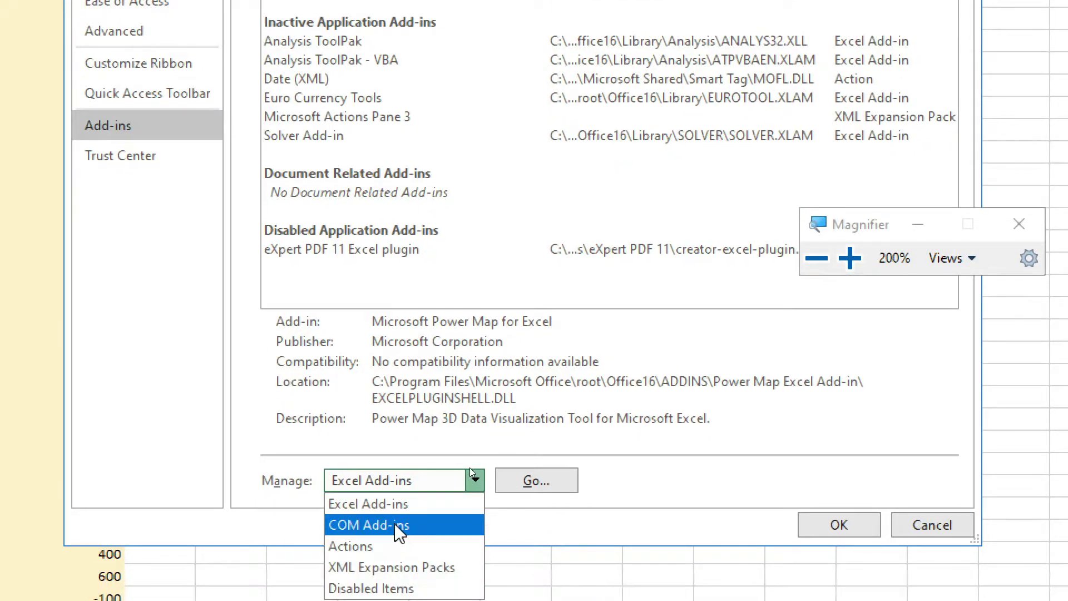
{"action": "left_click", "coordinate": [399, 531]}
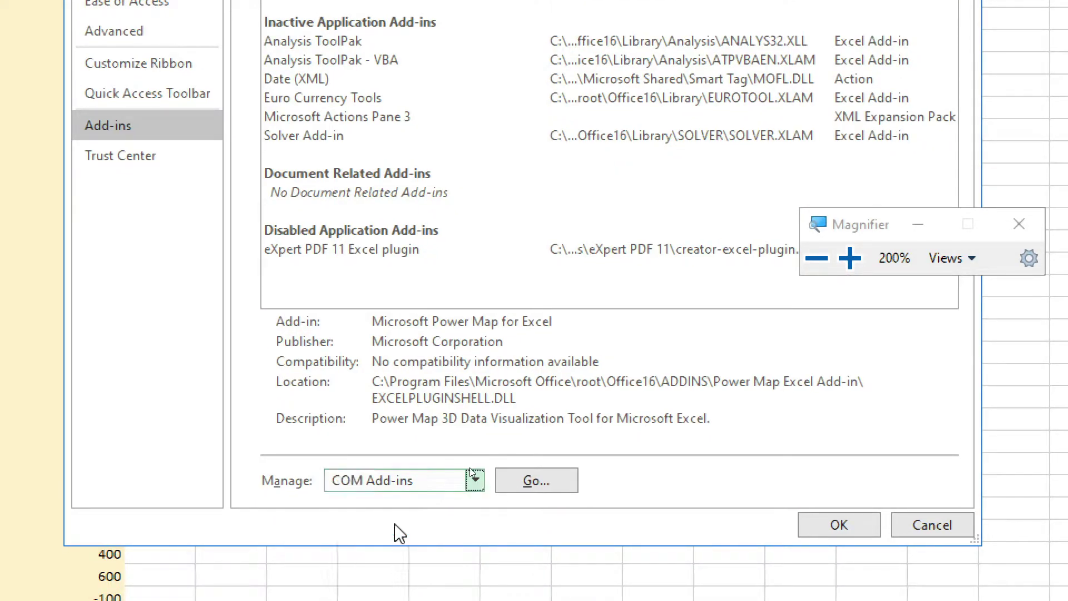
{"action": "left_click", "coordinate": [538, 482]}
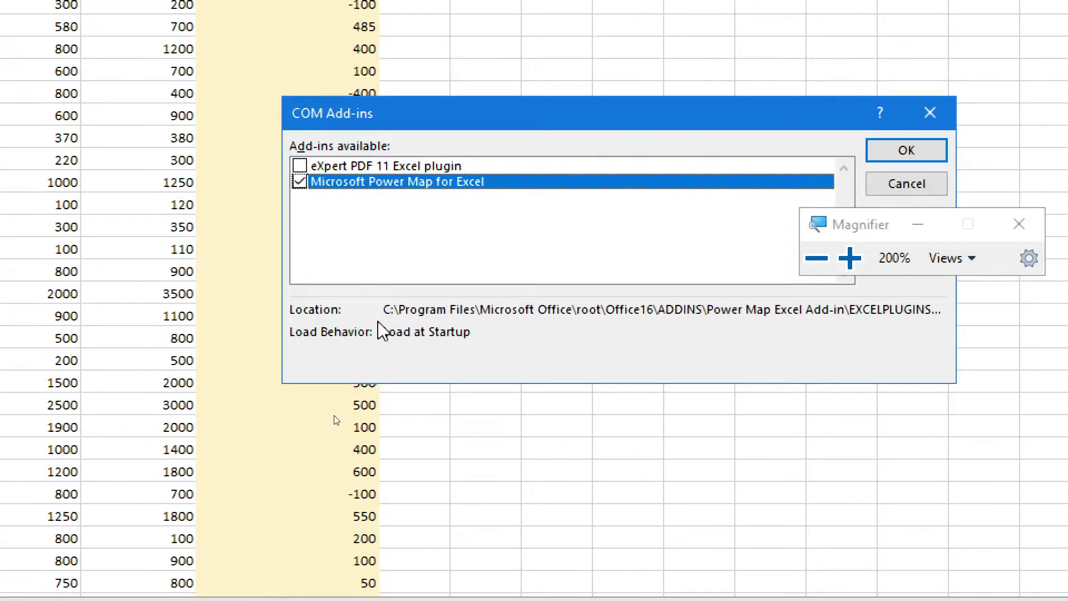
{"action": "left_click_drag", "start_coordinate": [442, 173], "coordinate": [365, 176]}
{"action": "left_click_drag", "start_coordinate": [392, 119], "coordinate": [357, 124]}
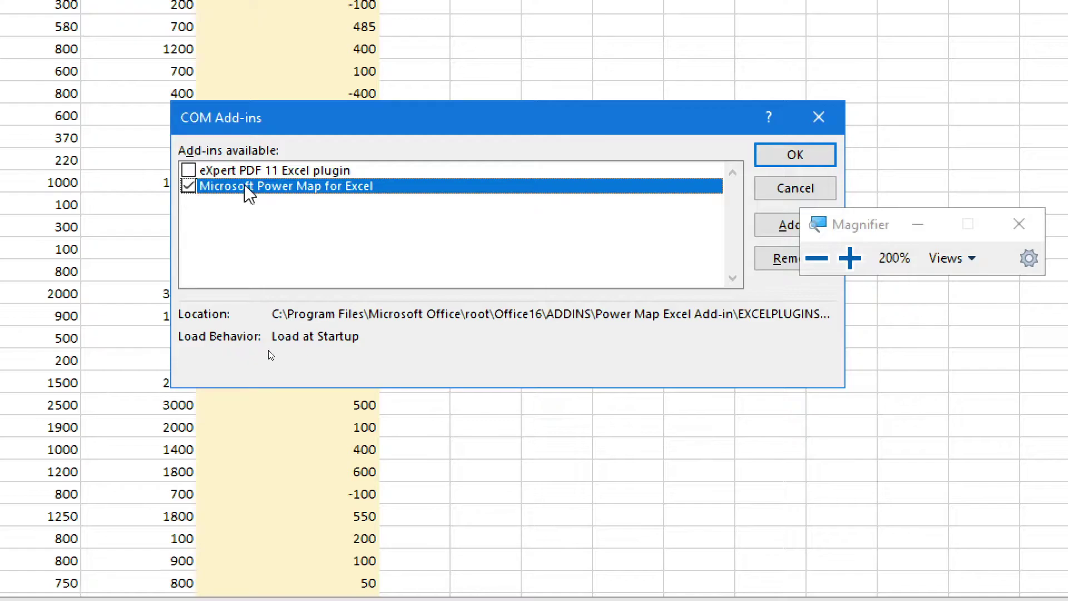
{"action": "left_click", "coordinate": [188, 188]}
{"action": "left_click", "coordinate": [796, 157]}
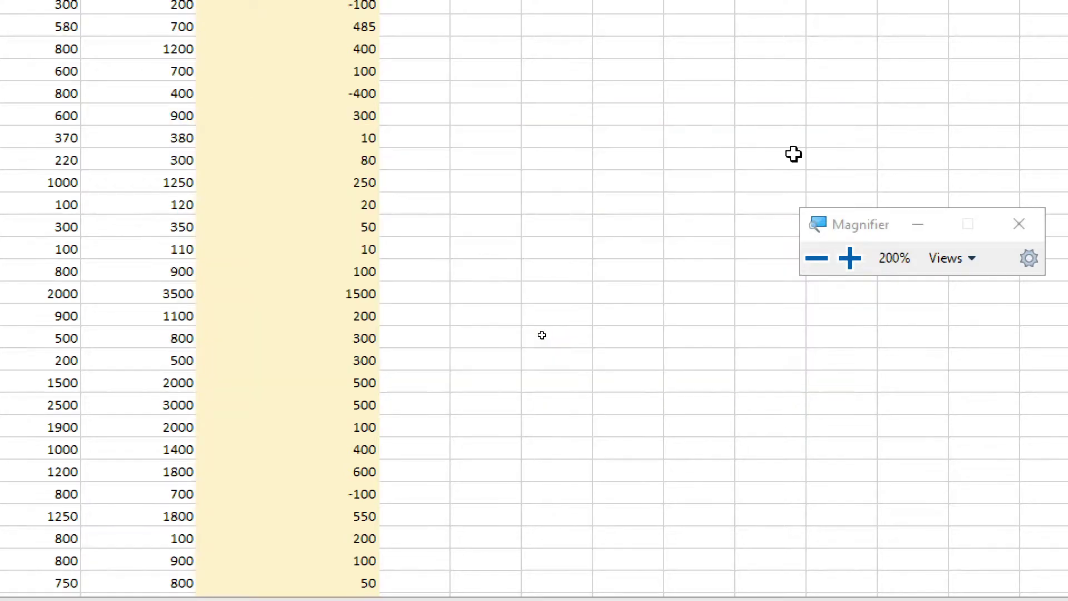
- Locate the 3D Map command and read the note about the workbook's 3D Maps tours
{"action": "left_click", "coordinate": [816, 258]}
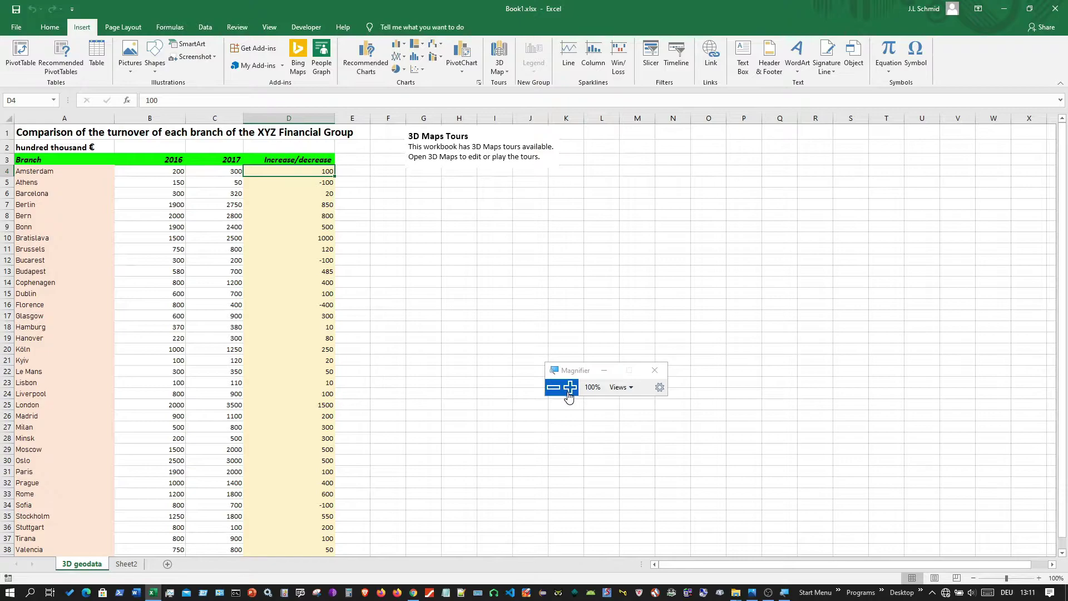
{"action": "left_click", "coordinate": [570, 387]}
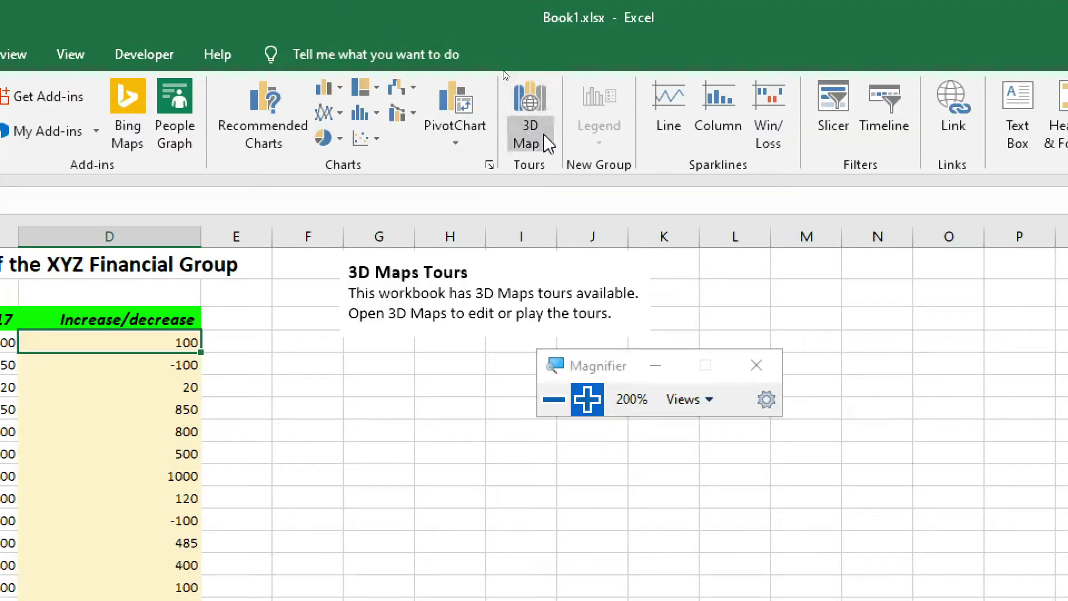
{"action": "left_click", "coordinate": [554, 399]}
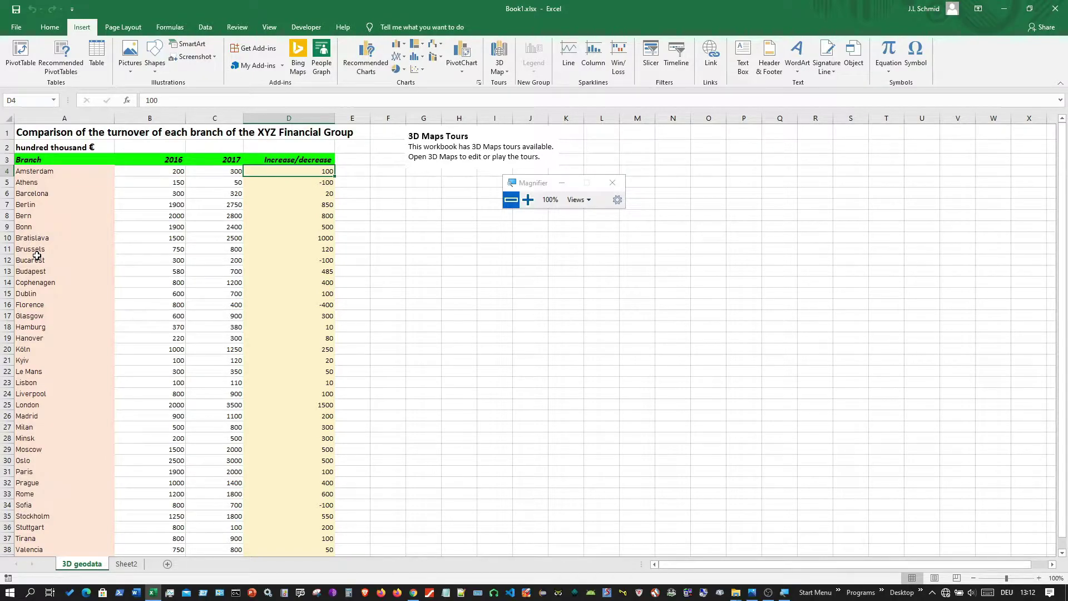
- Review the branch names in column A and the turnover and increase/decrease figures in columns B to D
{"action": "left_click_drag", "start_coordinate": [22, 174], "coordinate": [55, 550]}
{"action": "left_click", "coordinate": [66, 301]}
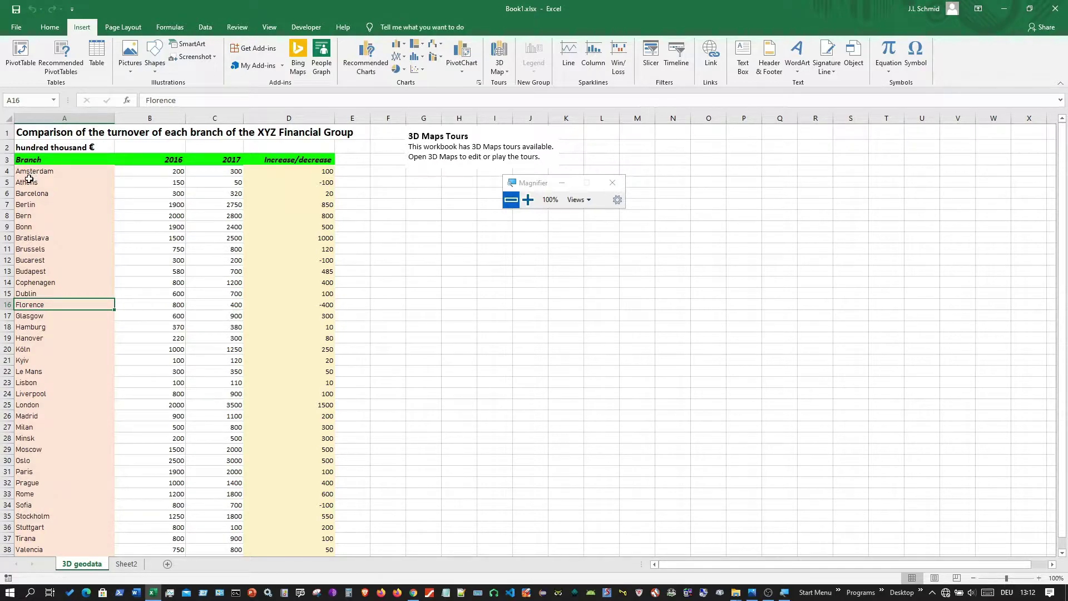
{"action": "left_click_drag", "start_coordinate": [158, 167], "coordinate": [247, 473]}
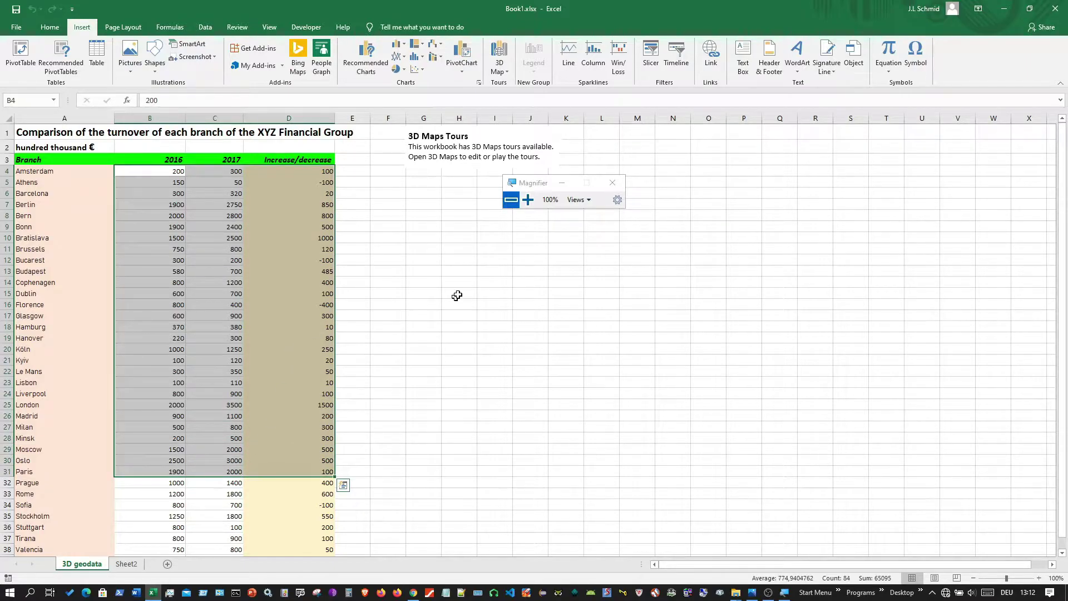
{"action": "left_click_drag", "start_coordinate": [537, 191], "coordinate": [741, 229]}
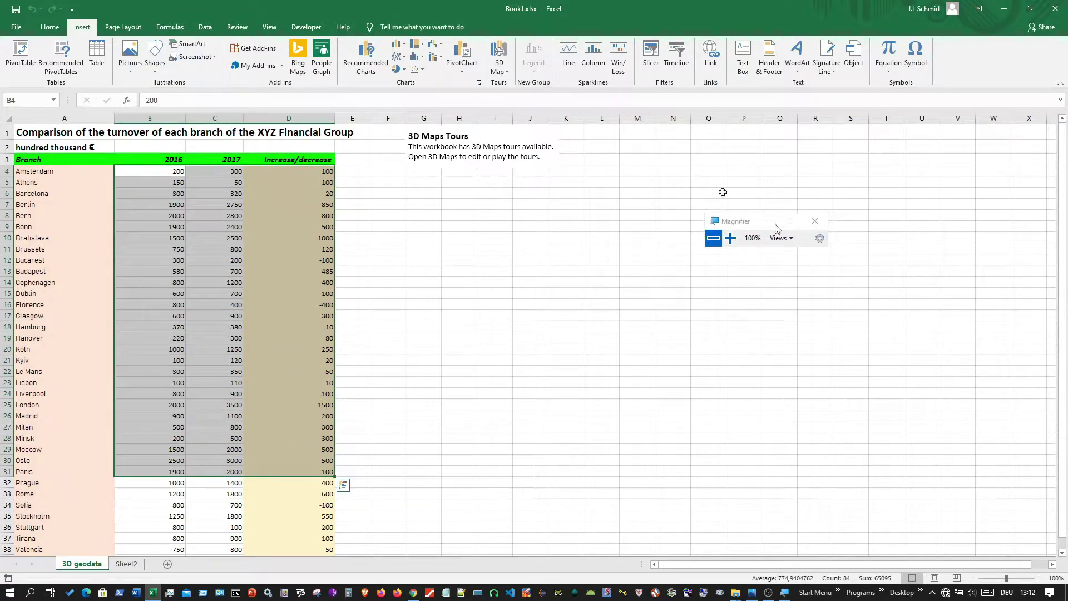
{"action": "left_click", "coordinate": [730, 238]}
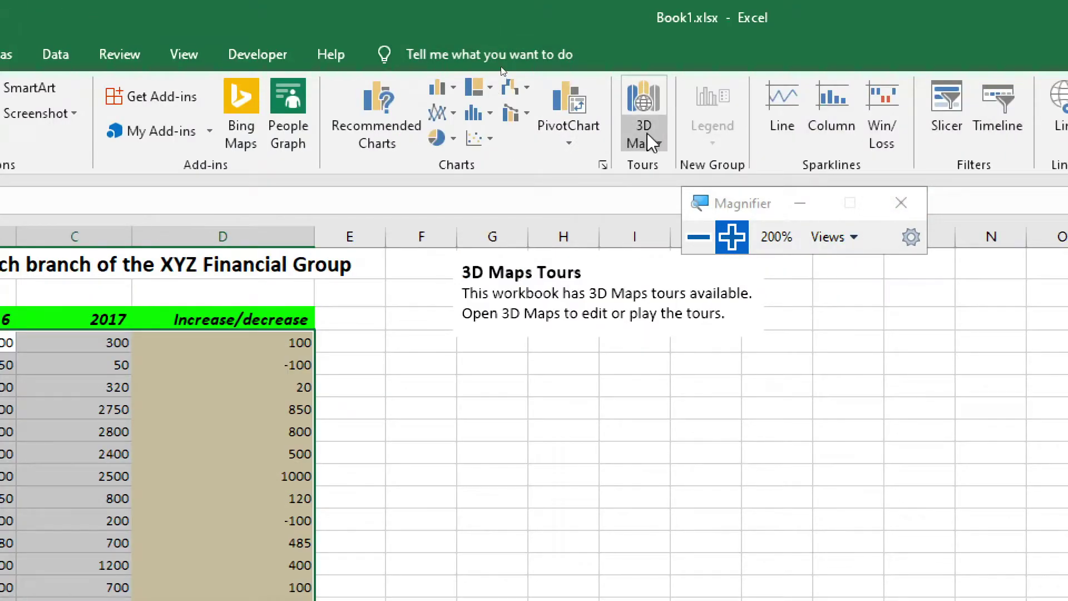
{"action": "left_click", "coordinate": [952, 136]}
{"action": "left_click_drag", "start_coordinate": [732, 195], "coordinate": [866, 405]}
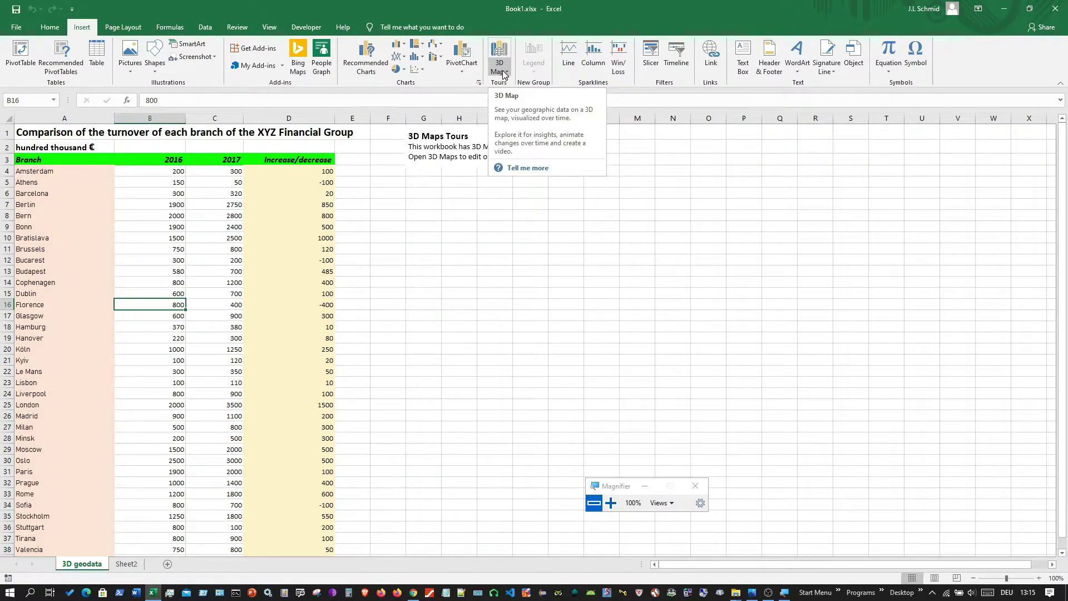
- Select the whole branch turnover table including its header row, A3:D39
{"action": "left_click", "coordinate": [21, 159]}
{"action": "left_click_drag", "start_coordinate": [22, 159], "coordinate": [293, 503]}
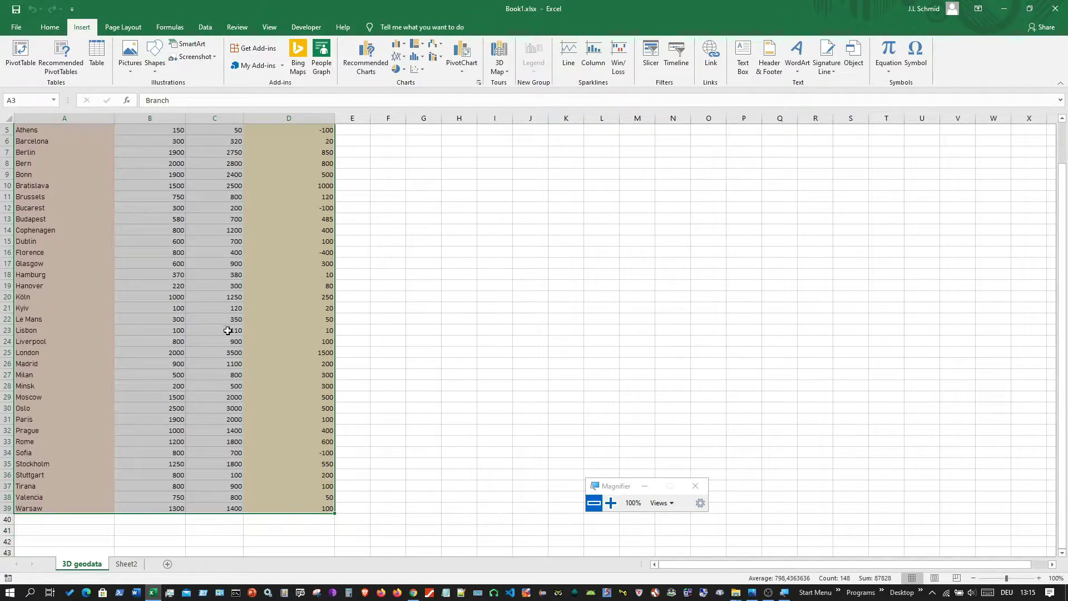
{"action": "scroll", "coordinate": [231, 334], "scroll_direction": "up", "scroll_amount": 2}
- Launch 3D Maps for the selected table and create a new tour
{"action": "key", "text": "super+plus"}
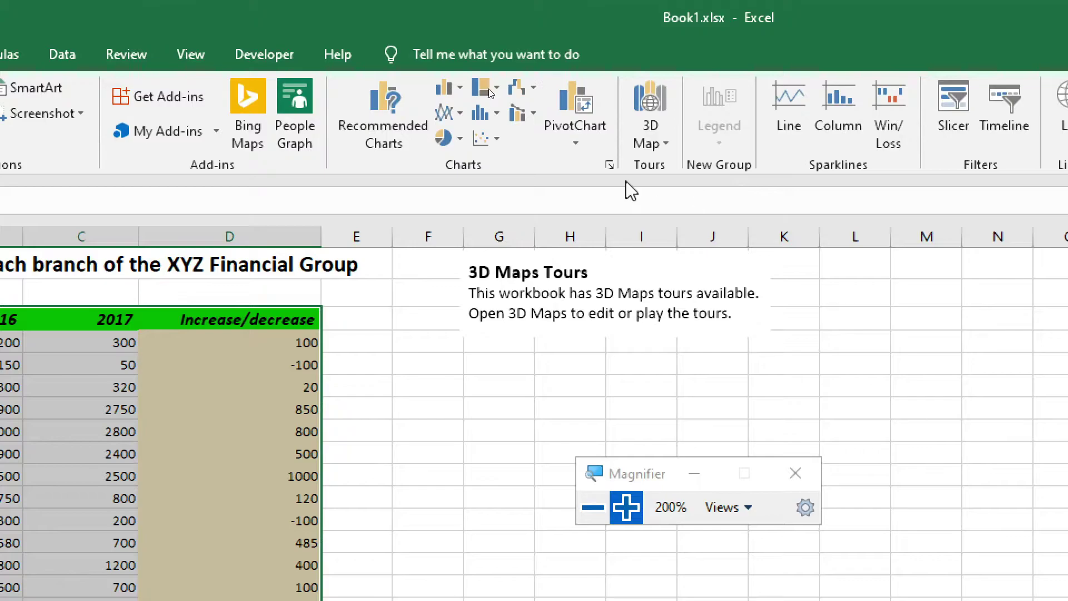
{"action": "left_click", "coordinate": [655, 142]}
{"action": "left_click", "coordinate": [661, 167]}
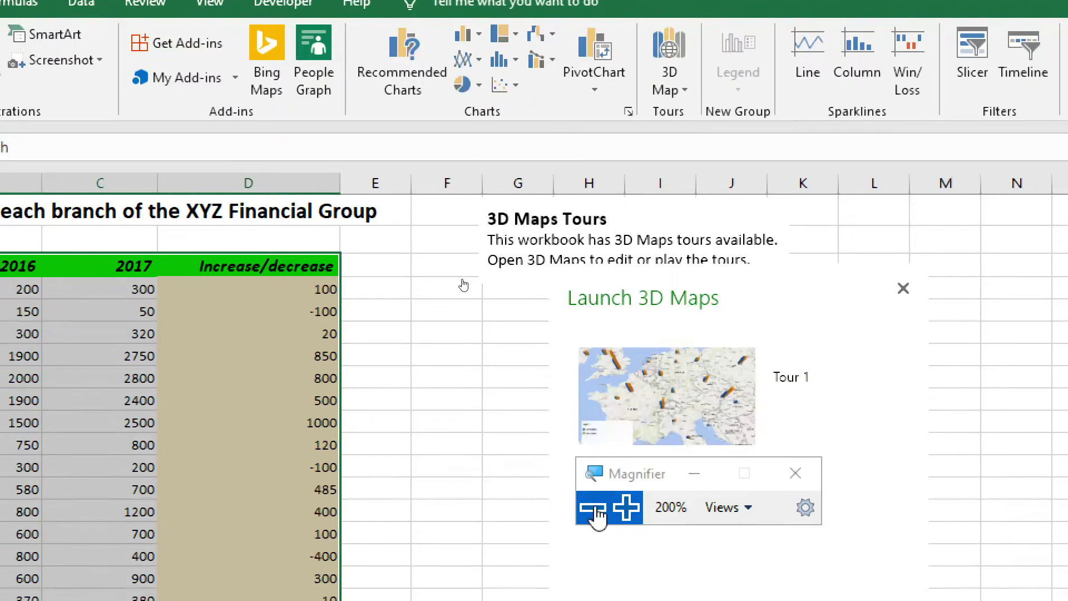
{"action": "left_click", "coordinate": [593, 506]}
{"action": "left_click", "coordinate": [592, 369]}
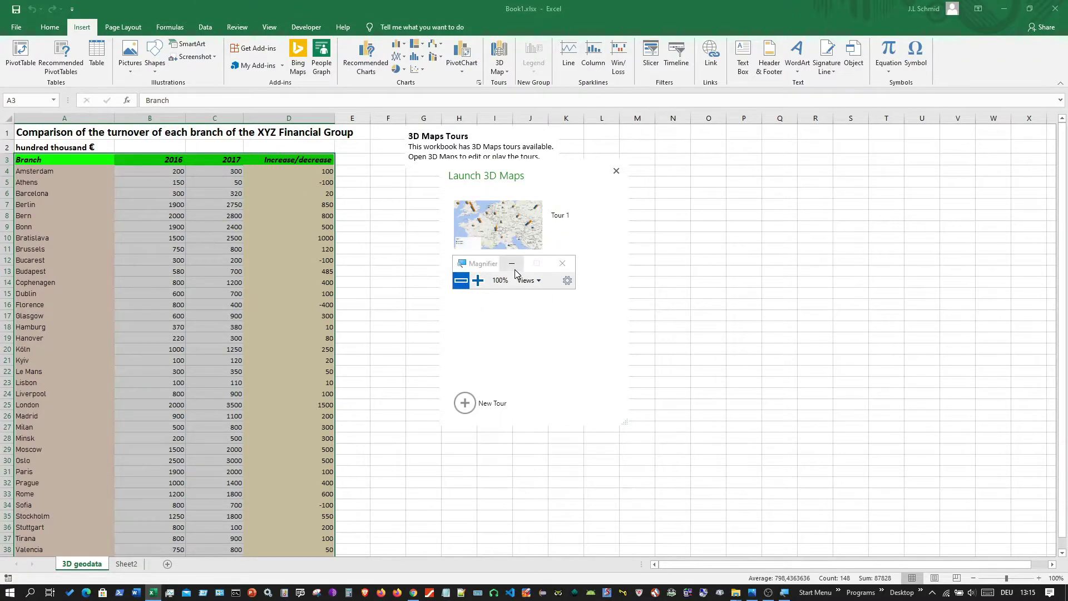
{"action": "left_click_drag", "start_coordinate": [482, 268], "coordinate": [155, 310]}
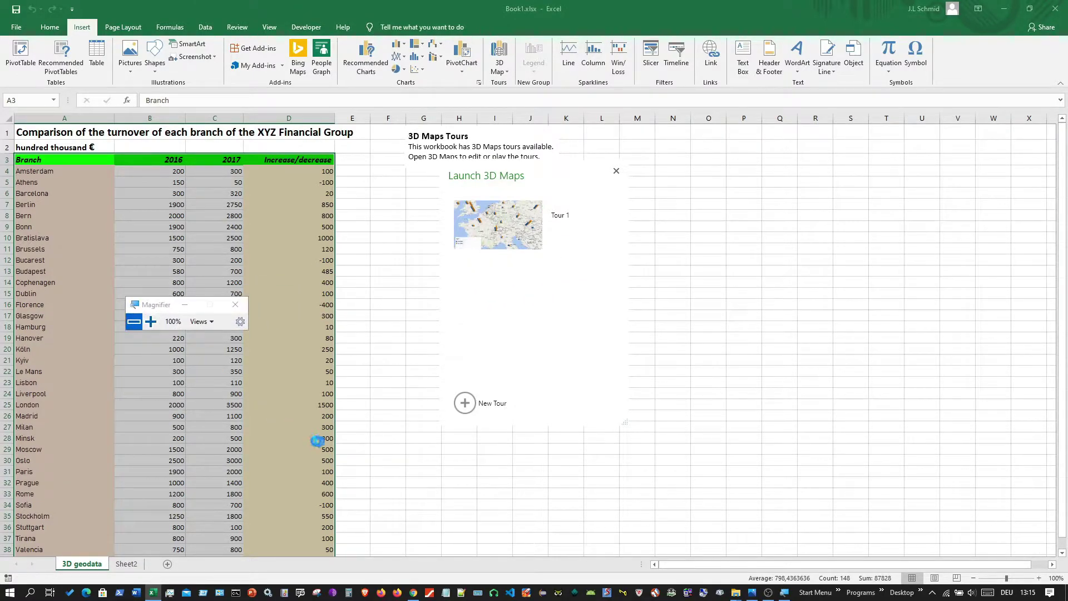
{"action": "left_click", "coordinate": [465, 404]}
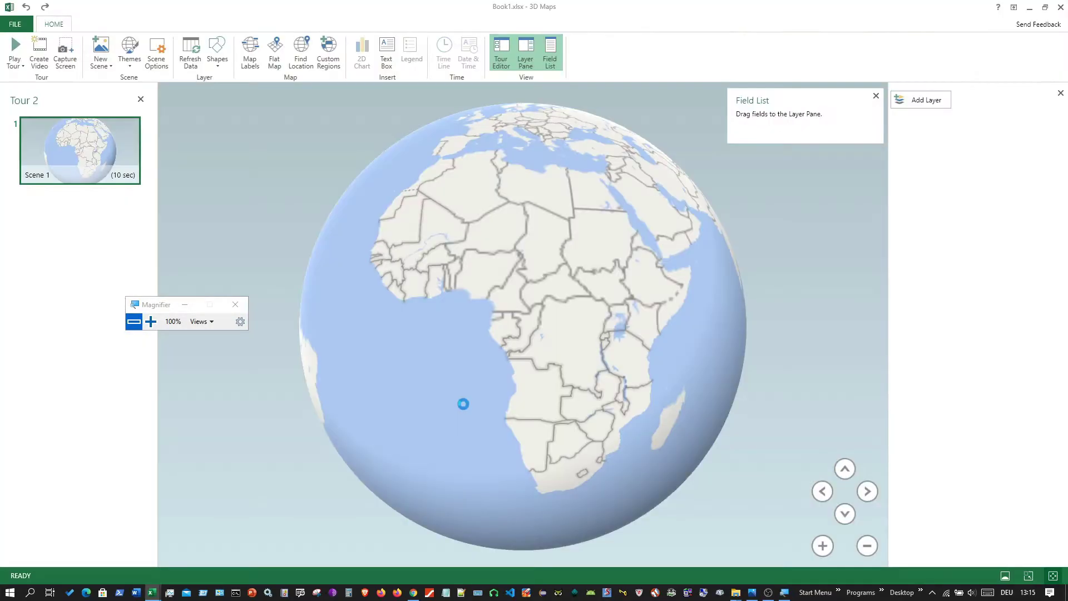
- Examine the tour, scene, theme, map and view commands available in 3D Maps, including the gallery of themes
{"action": "left_click_drag", "start_coordinate": [148, 308], "coordinate": [946, 428]}
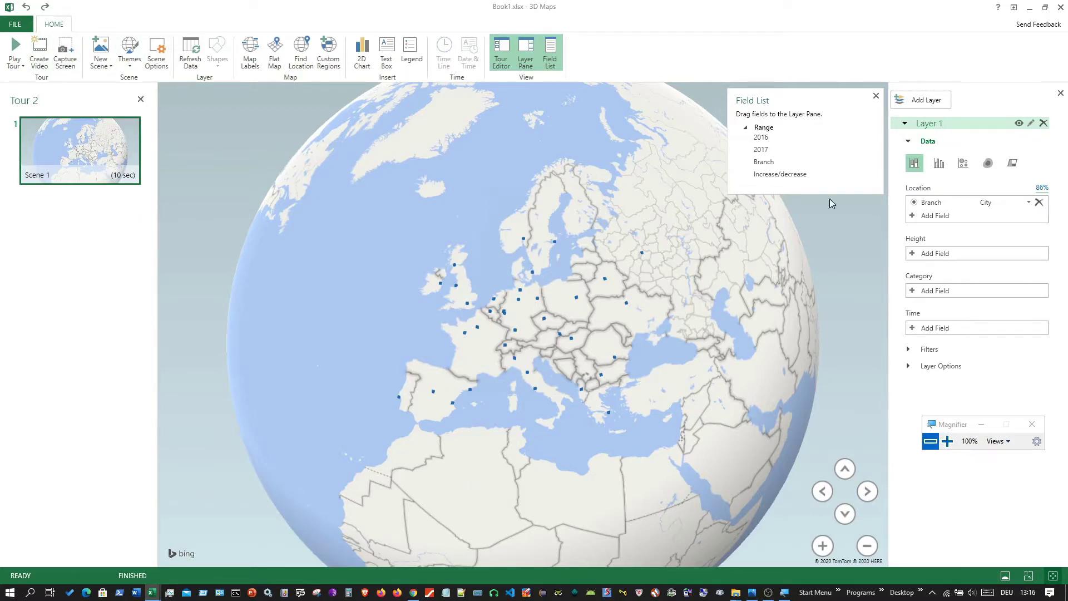
{"action": "left_click", "coordinate": [947, 441]}
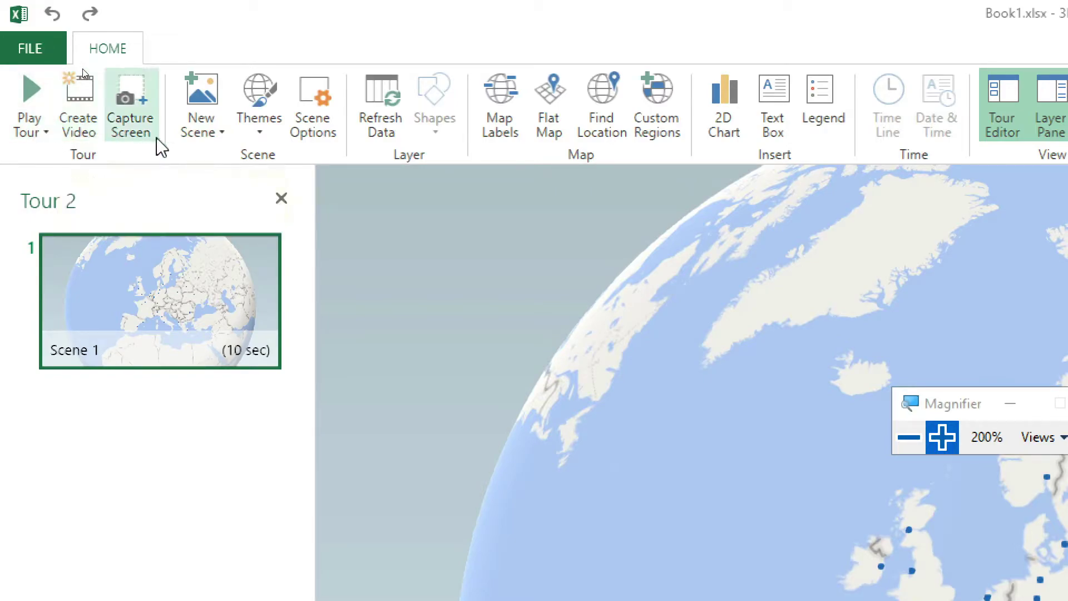
{"action": "left_click", "coordinate": [258, 136]}
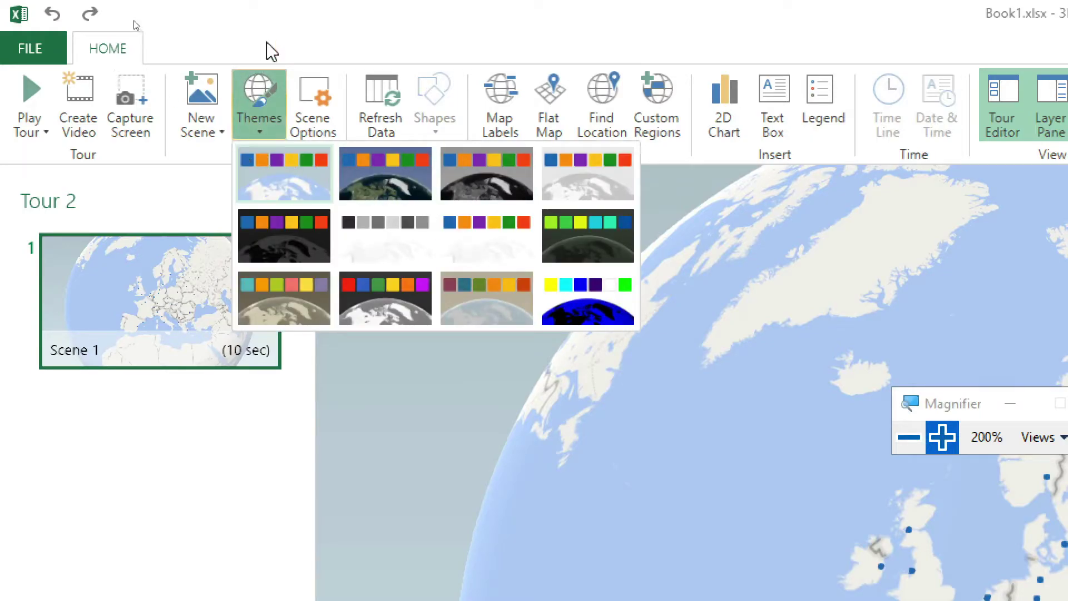
{"action": "left_click", "coordinate": [314, 25]}
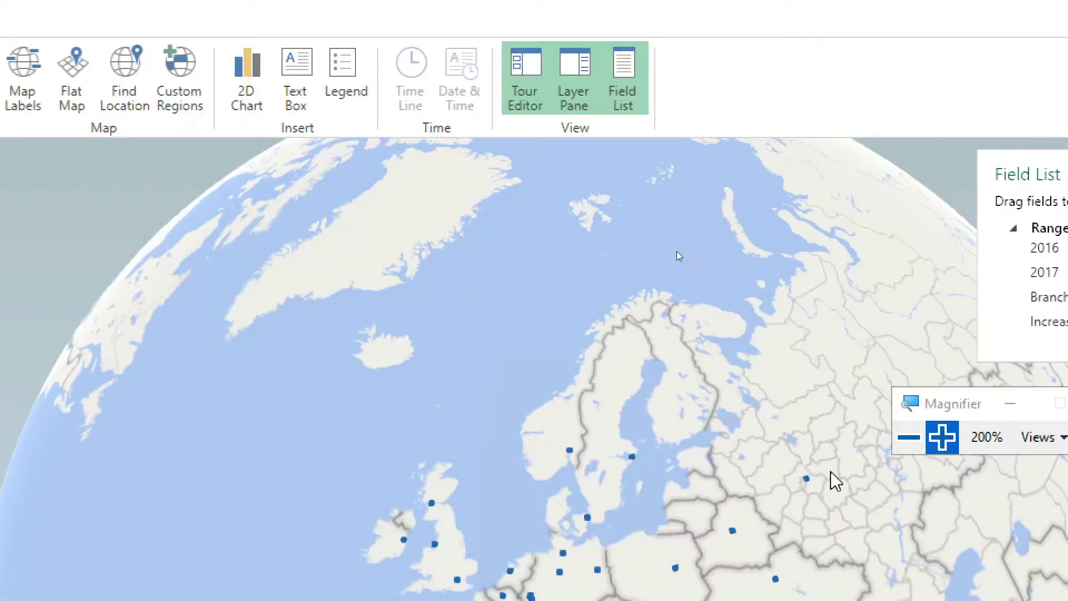
{"action": "left_click", "coordinate": [908, 442]}
{"action": "left_click_drag", "start_coordinate": [699, 213], "coordinate": [212, 405]}
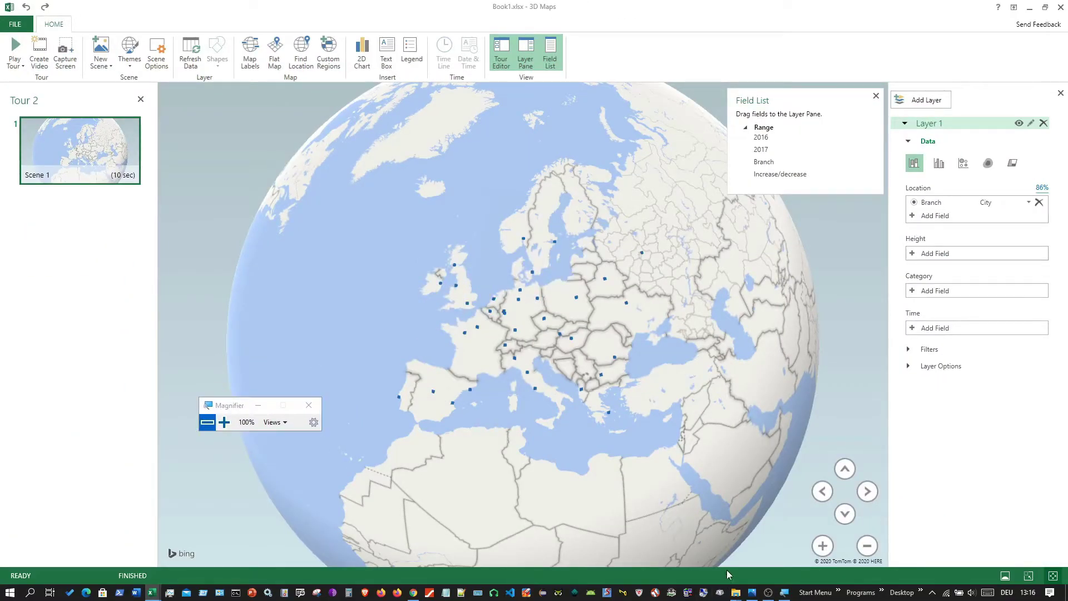
- Inspect the branch markers on the globe at closer and wider zoom levels using the map's zoom controls
{"action": "left_click", "coordinate": [224, 422]}
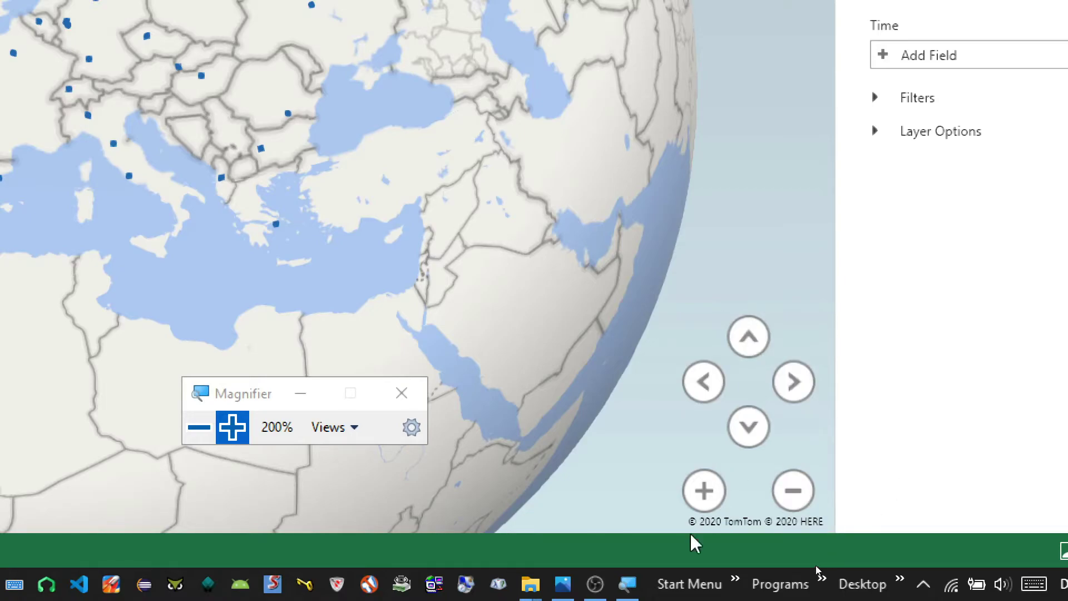
{"action": "left_click", "coordinate": [700, 501]}
{"action": "left_click", "coordinate": [699, 500]}
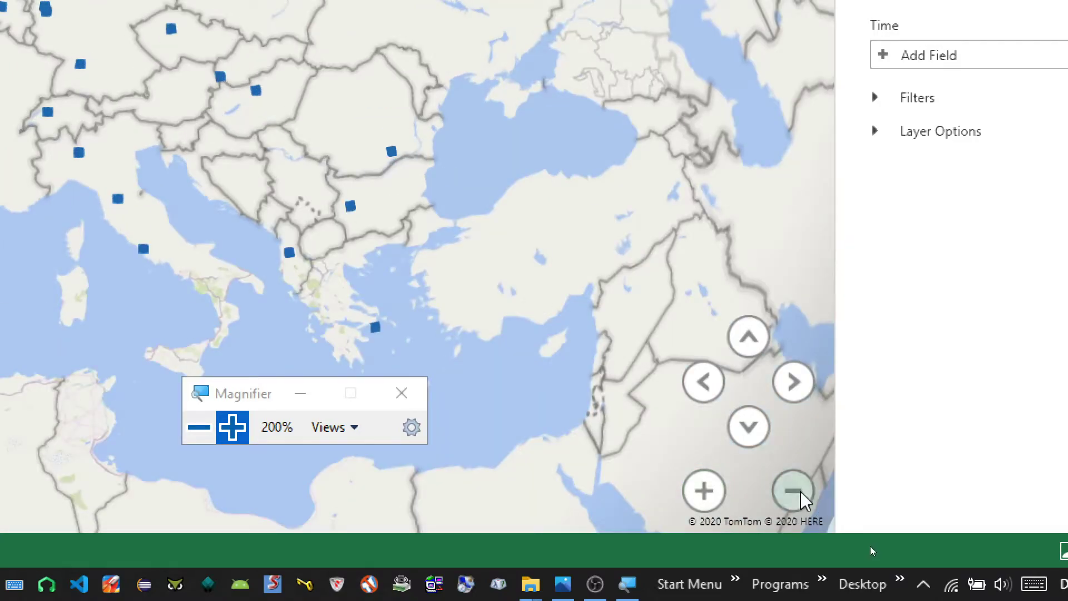
{"action": "left_click", "coordinate": [702, 491]}
{"action": "left_click", "coordinate": [703, 490]}
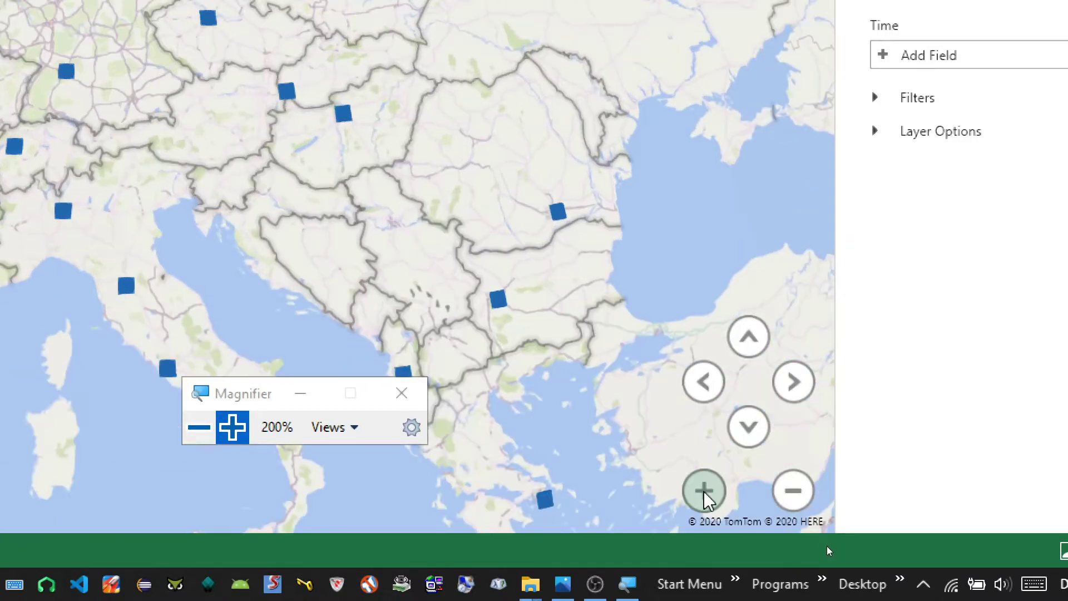
{"action": "left_click", "coordinate": [807, 496]}
{"action": "left_click", "coordinate": [809, 498]}
{"action": "left_click", "coordinate": [809, 498]}
{"action": "left_click", "coordinate": [189, 427]}
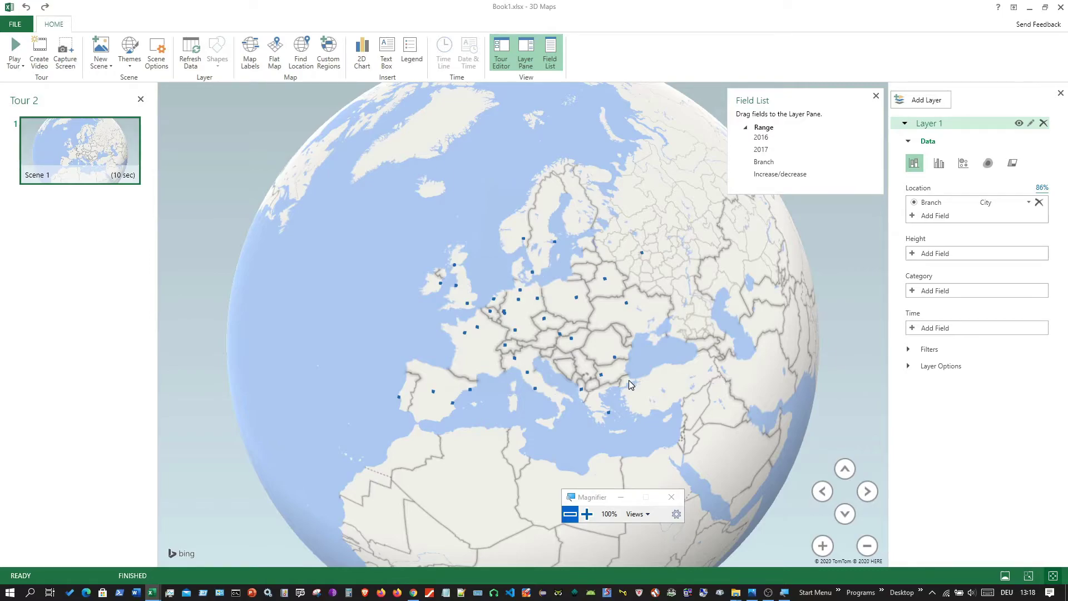
- Switch the globe to a flat map and turn on the map labels
{"action": "scroll", "coordinate": [548, 347], "scroll_direction": "up", "scroll_amount": 3}
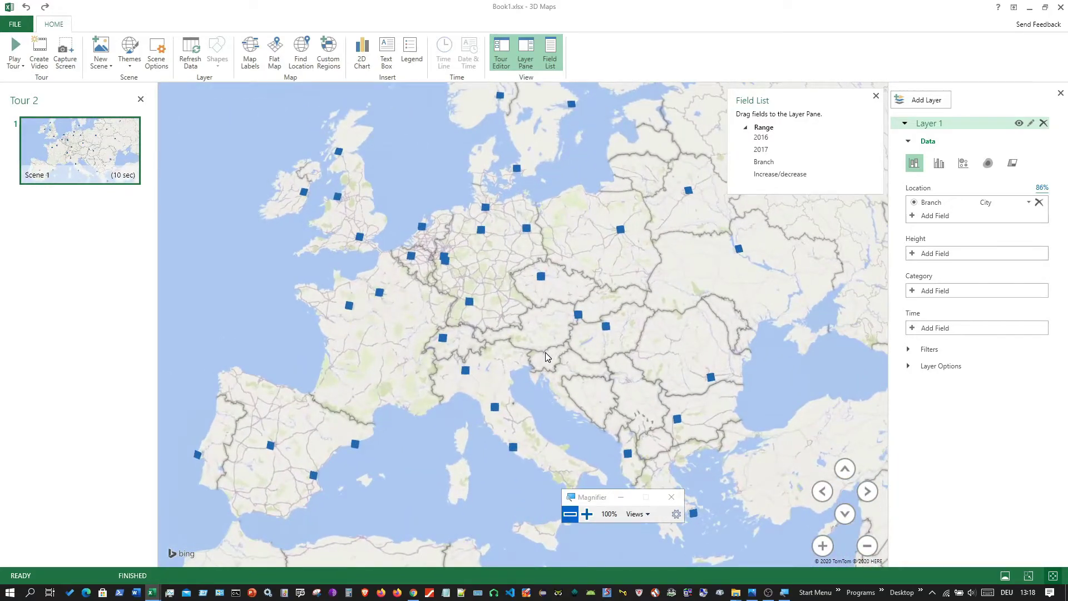
{"action": "scroll", "coordinate": [545, 353], "scroll_direction": "up", "scroll_amount": 3}
{"action": "scroll", "coordinate": [545, 354], "scroll_direction": "up", "scroll_amount": 1}
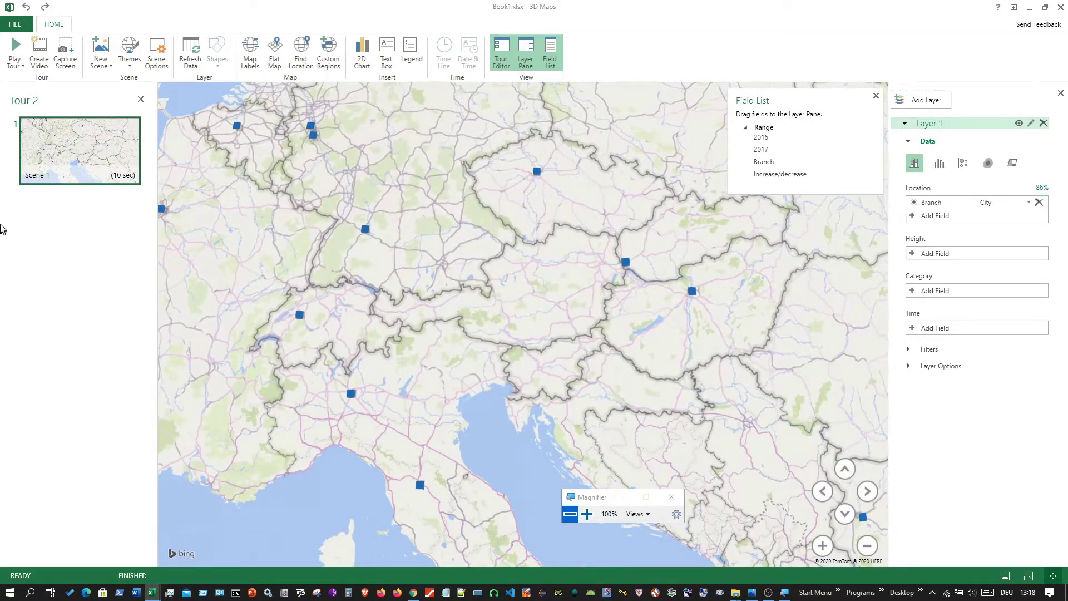
{"action": "left_click_drag", "start_coordinate": [192, 289], "coordinate": [359, 378]}
{"action": "left_click", "coordinate": [274, 59]}
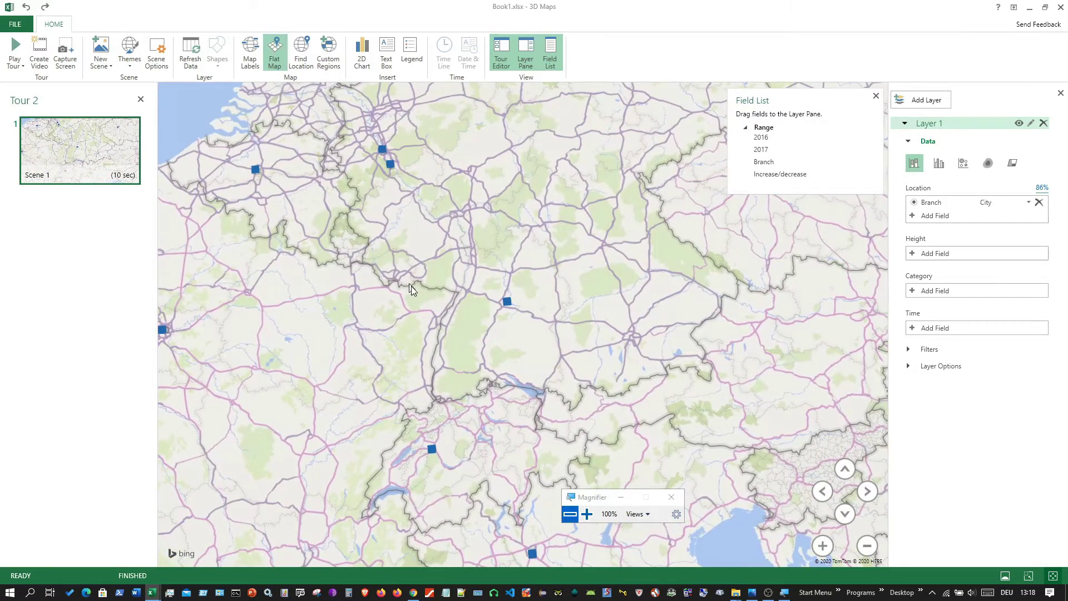
{"action": "scroll", "coordinate": [409, 283], "scroll_direction": "up", "scroll_amount": 3}
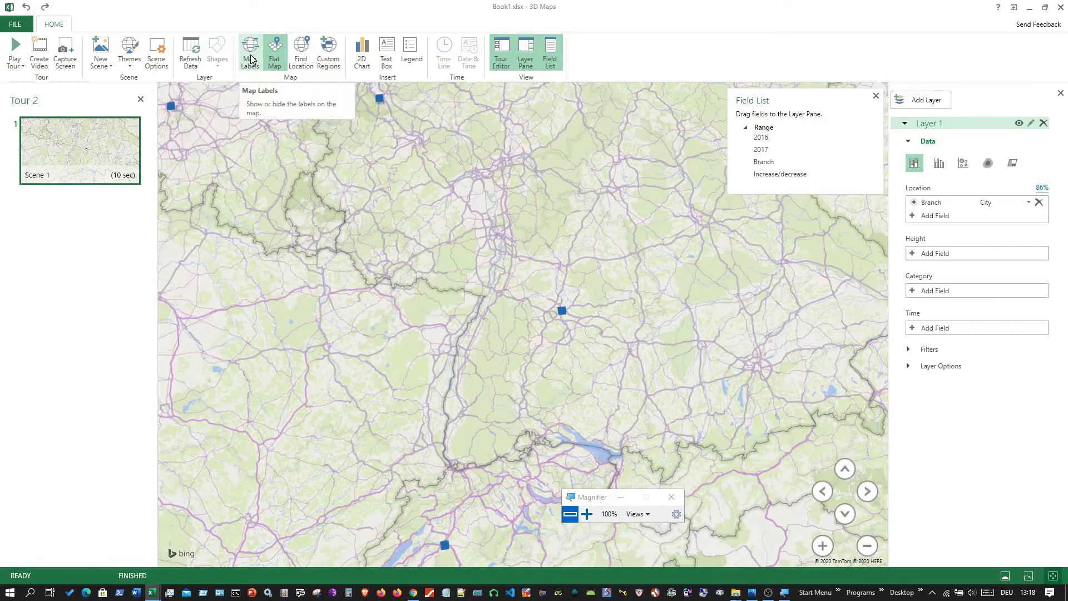
{"action": "left_click", "coordinate": [248, 51]}
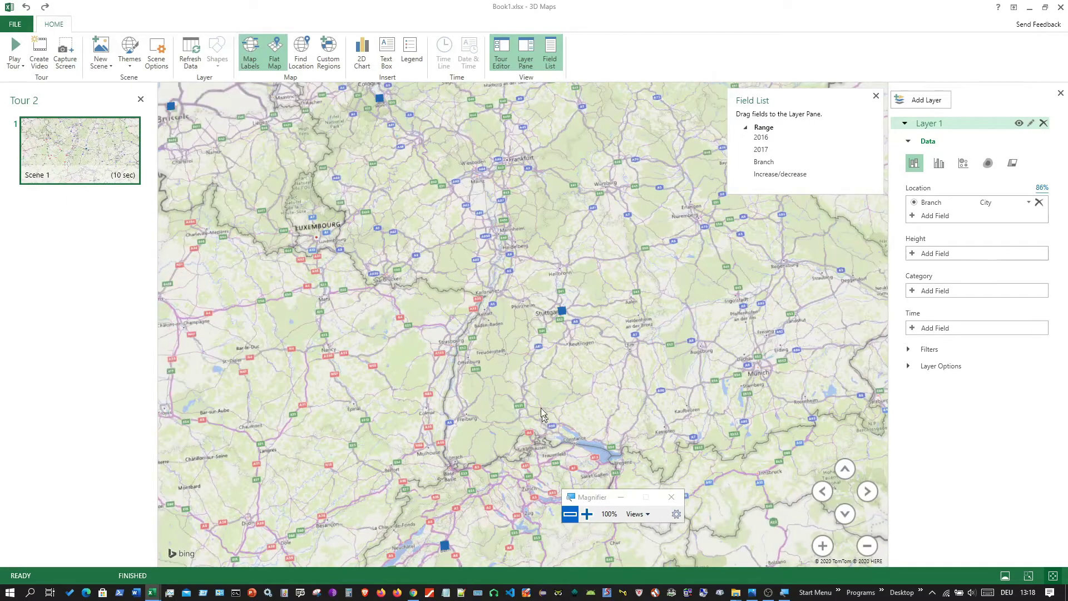
- Examine the labelled branch locations from Stuttgart and Central Europe across to Poland, Belarus and Ukraine
{"action": "scroll", "coordinate": [532, 377], "scroll_direction": "up", "scroll_amount": 5}
{"action": "left_click_drag", "start_coordinate": [561, 292], "coordinate": [520, 407]}
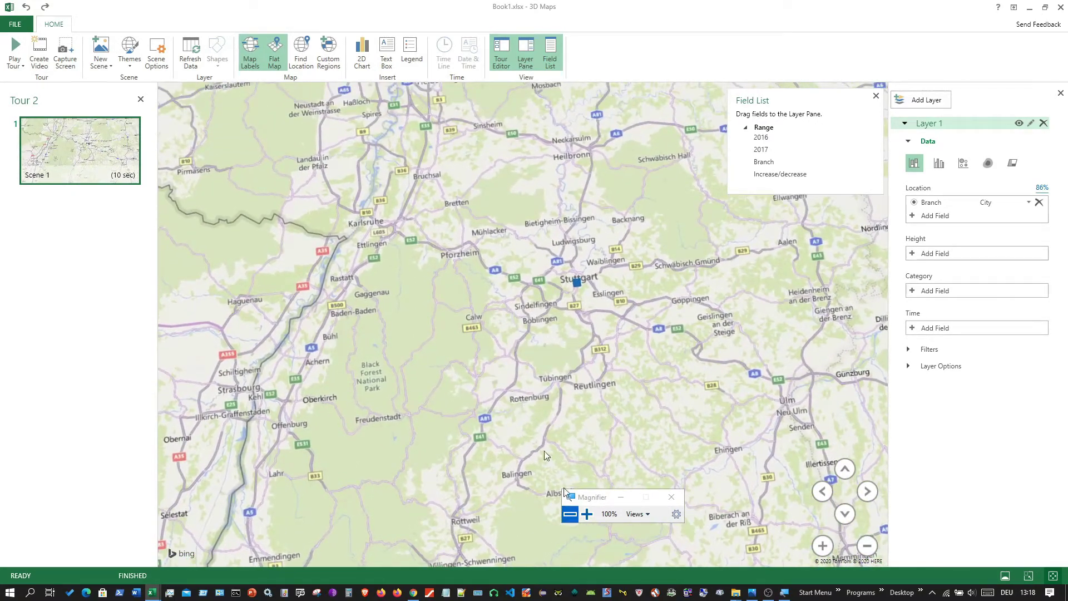
{"action": "scroll", "coordinate": [484, 470], "scroll_direction": "down", "scroll_amount": 7}
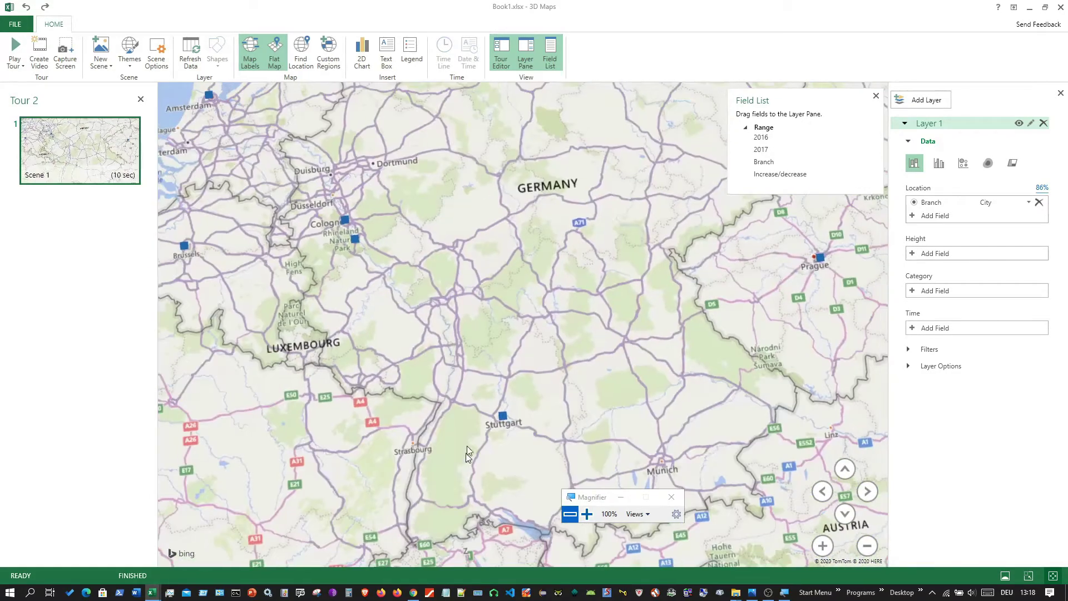
{"action": "left_click_drag", "start_coordinate": [466, 445], "coordinate": [508, 271]}
{"action": "scroll", "coordinate": [475, 330], "scroll_direction": "down", "scroll_amount": 4}
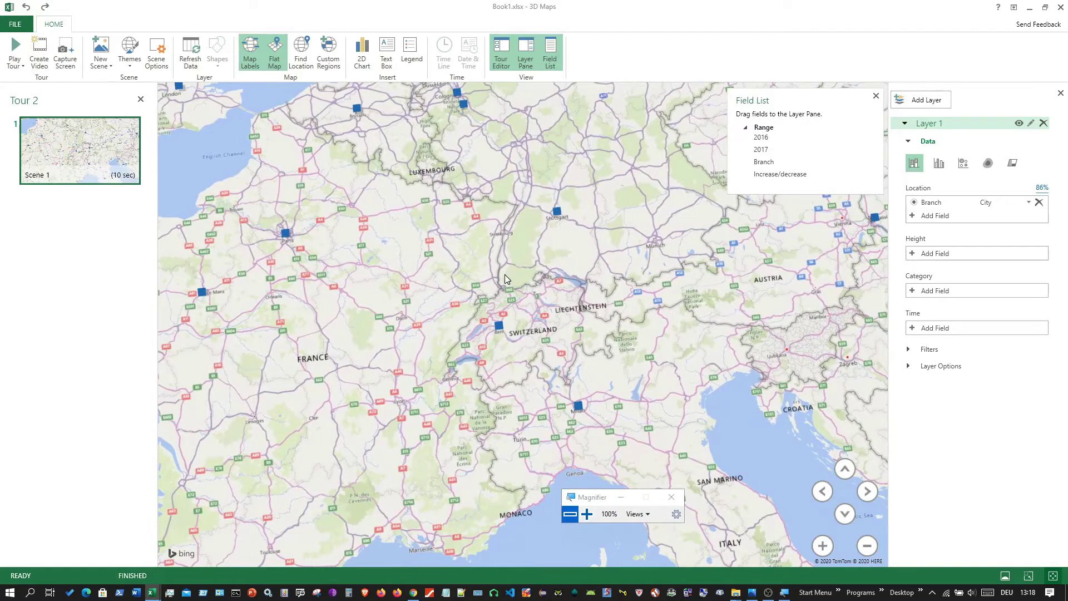
{"action": "left_click_drag", "start_coordinate": [371, 215], "coordinate": [387, 285]}
{"action": "left_click_drag", "start_coordinate": [568, 309], "coordinate": [487, 211]}
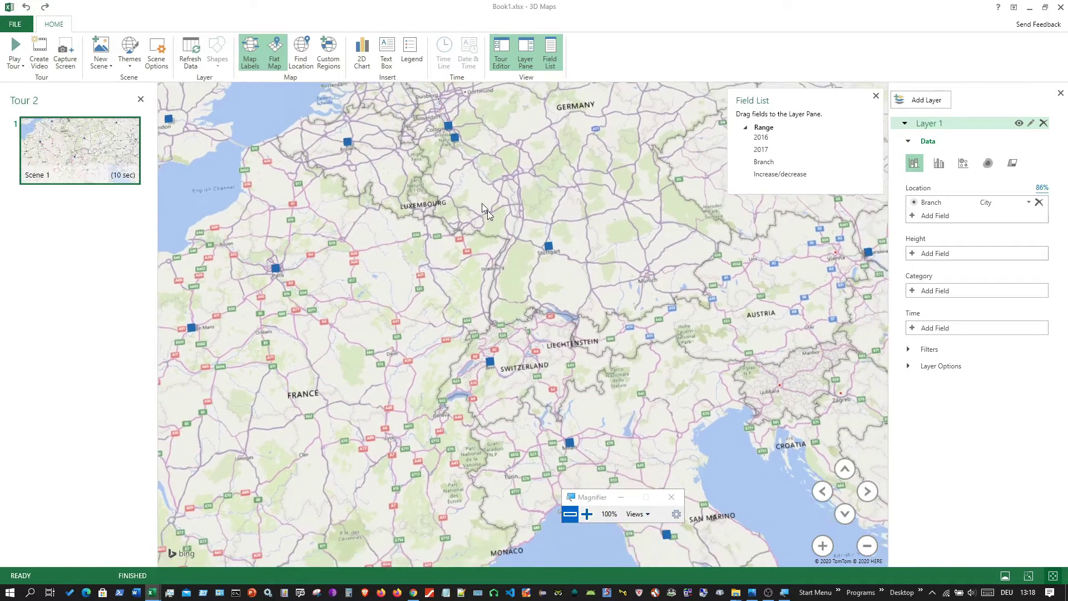
{"action": "left_click_drag", "start_coordinate": [544, 389], "coordinate": [489, 283]}
{"action": "left_click_drag", "start_coordinate": [723, 134], "coordinate": [359, 401]}
{"action": "left_click_drag", "start_coordinate": [621, 302], "coordinate": [473, 425]}
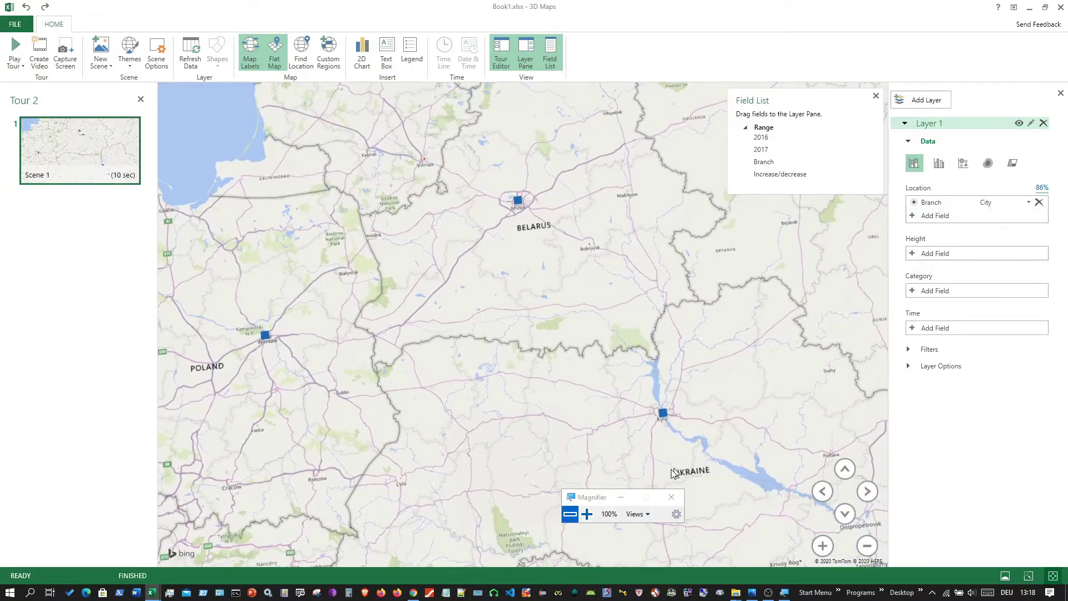
- Add the 2016 field as the Height value of Layer 1
{"action": "left_click", "coordinate": [587, 514]}
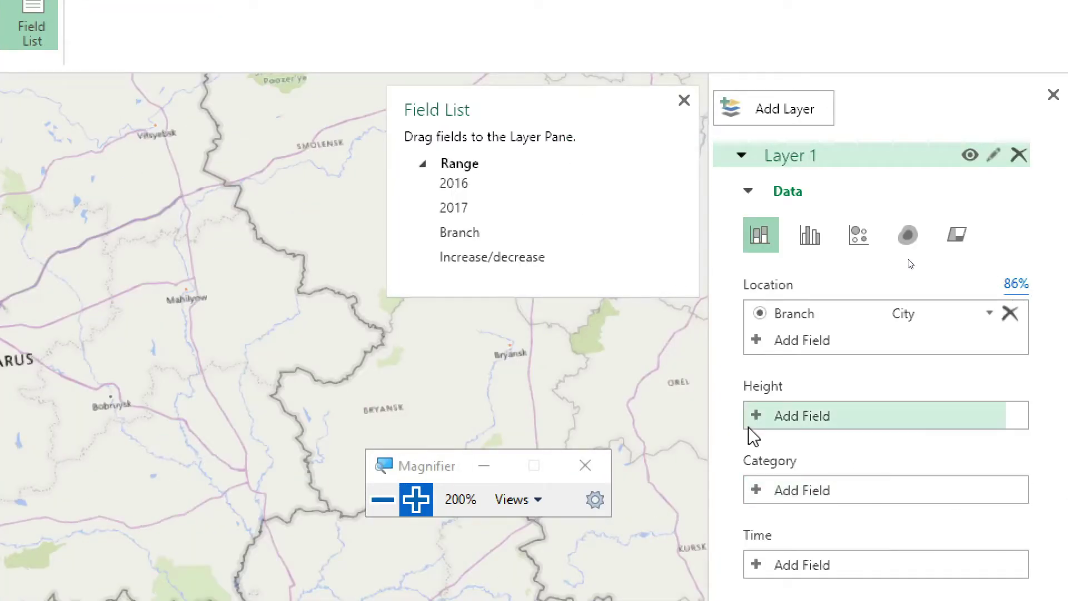
{"action": "left_click", "coordinate": [754, 422]}
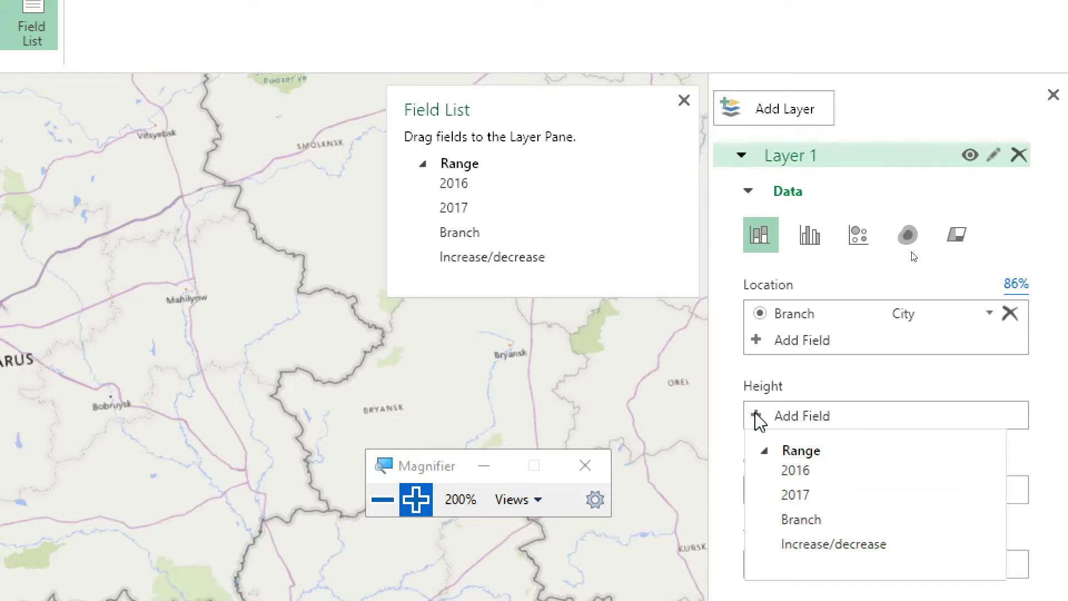
{"action": "left_click", "coordinate": [805, 473]}
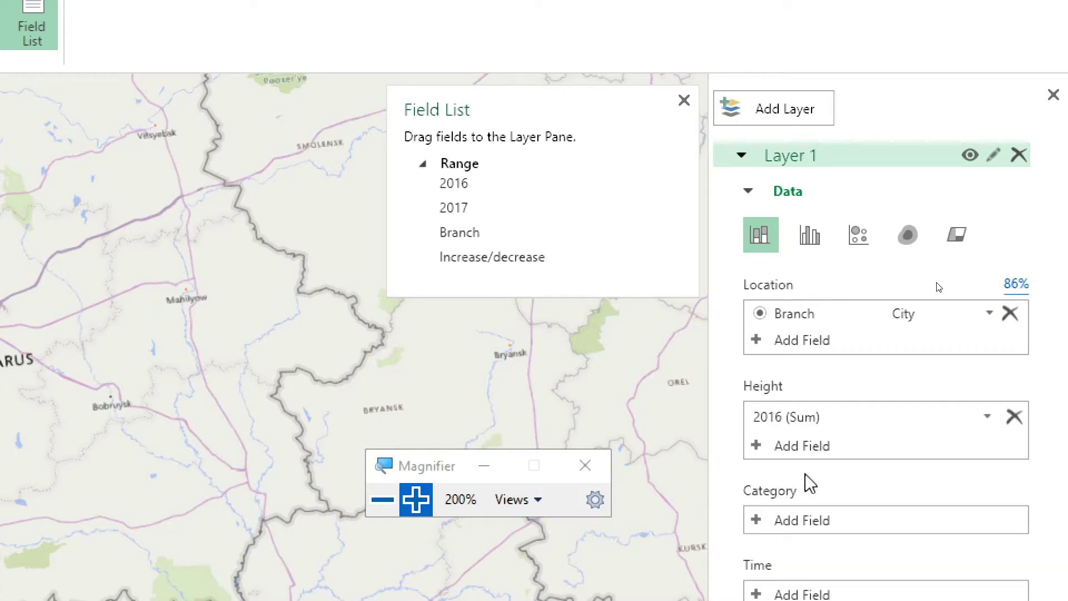
{"action": "left_click", "coordinate": [381, 500]}
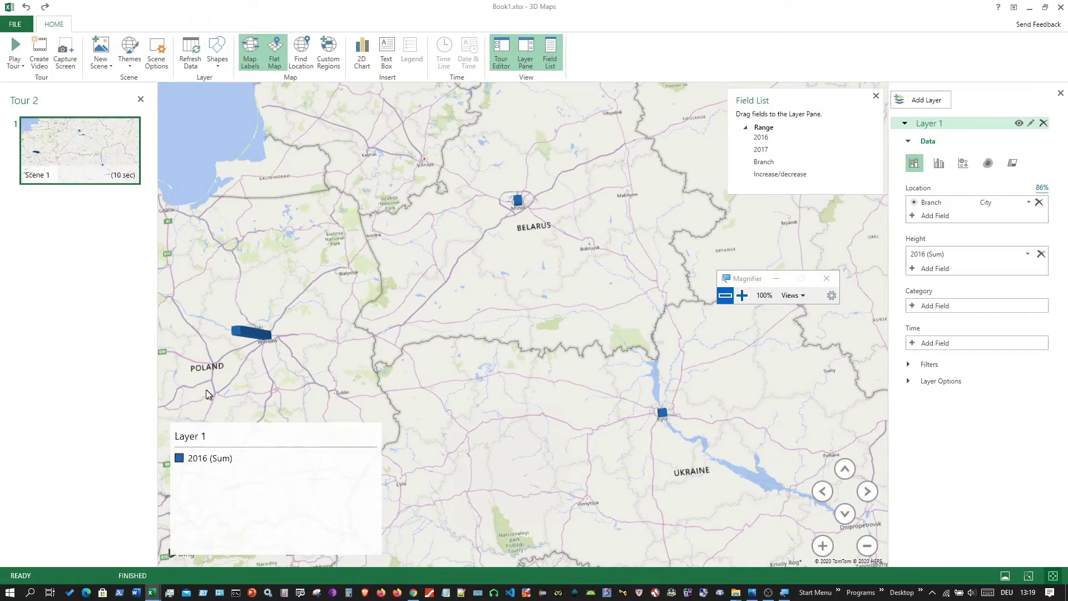
- Switch the flat map back to the globe and tilt it so the 2016 columns stand upright over Europe
{"action": "scroll", "coordinate": [559, 455], "scroll_direction": "down", "scroll_amount": 5}
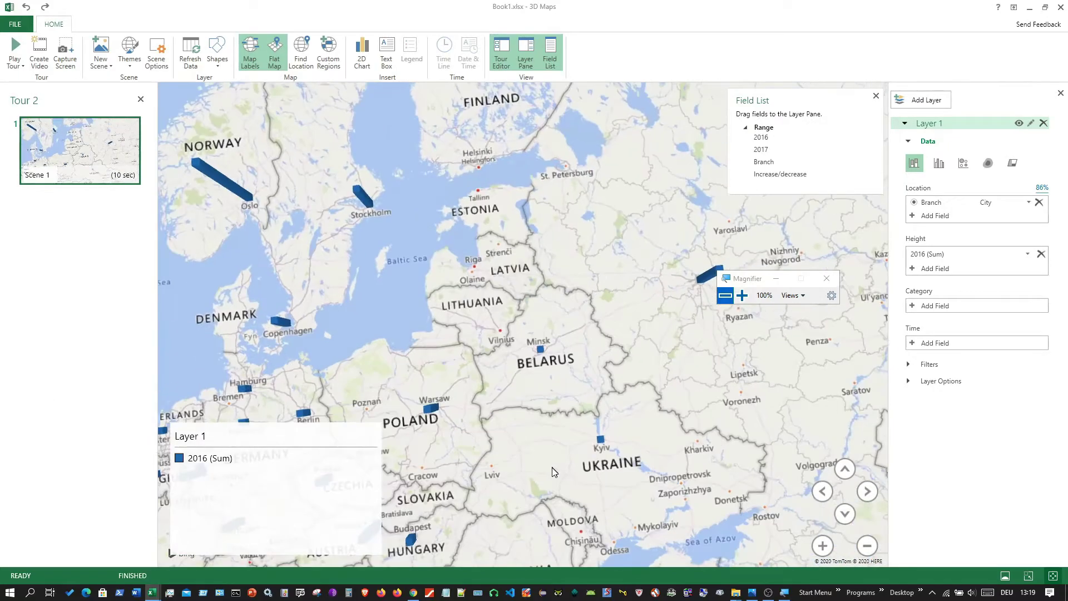
{"action": "left_click_drag", "start_coordinate": [554, 470], "coordinate": [668, 257]}
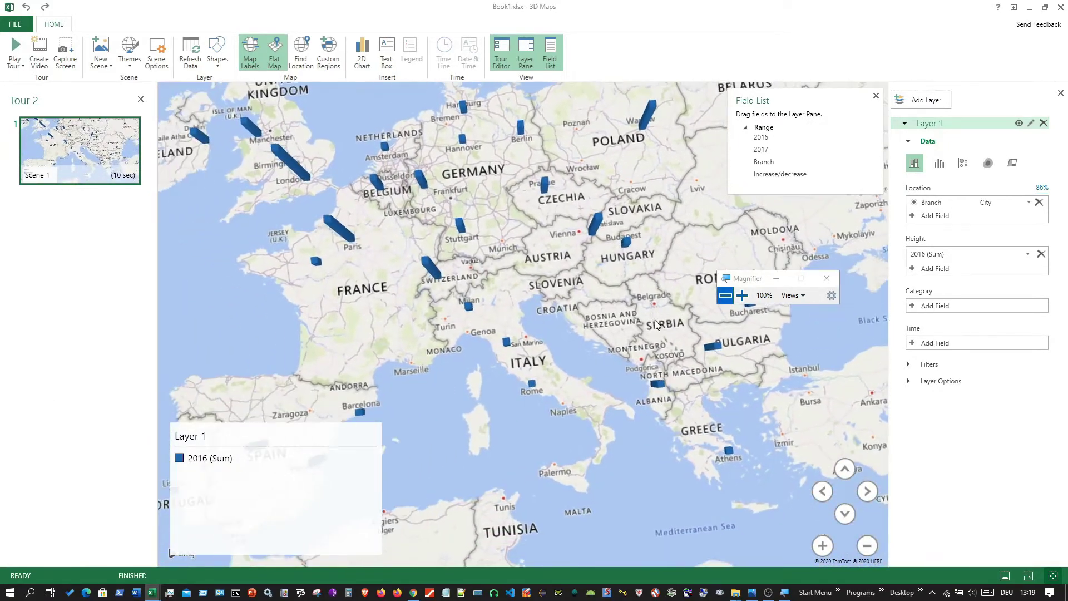
{"action": "left_click_drag", "start_coordinate": [512, 317], "coordinate": [566, 364]}
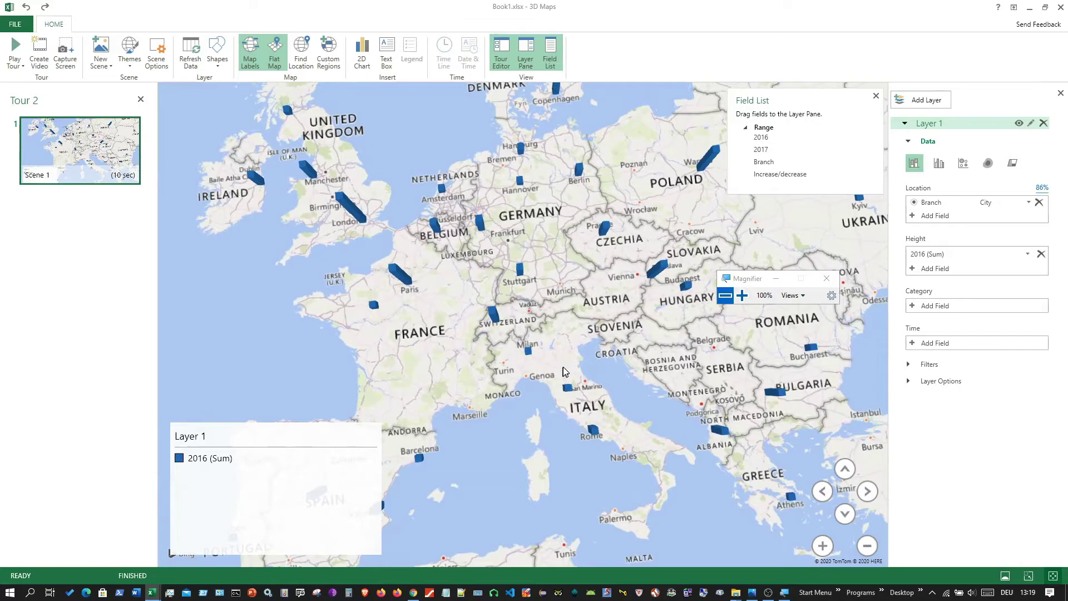
{"action": "scroll", "coordinate": [563, 367], "scroll_direction": "up", "scroll_amount": 2}
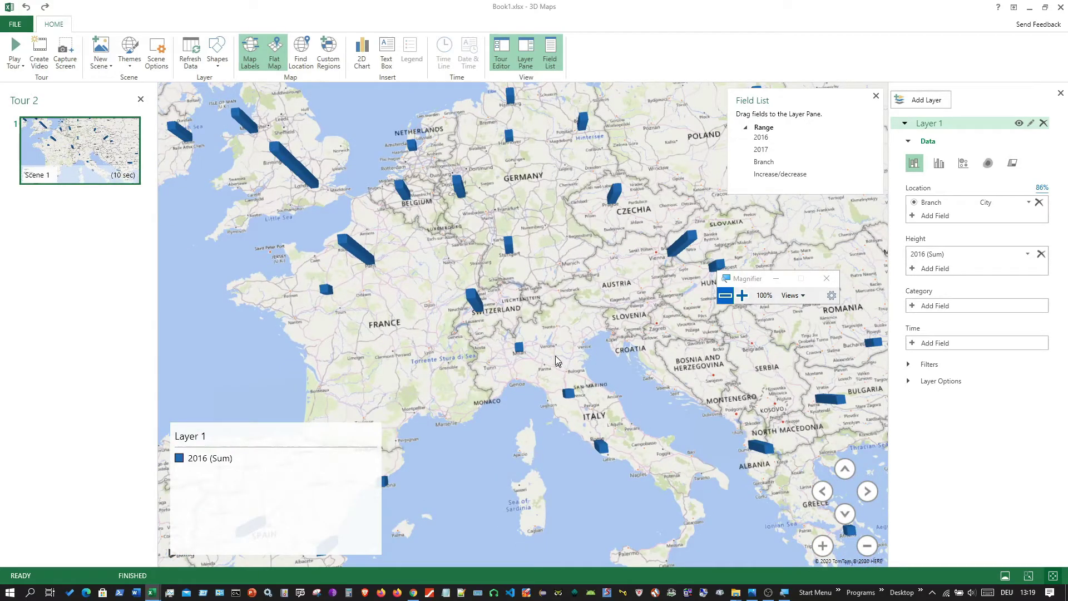
{"action": "left_click_drag", "start_coordinate": [523, 265], "coordinate": [522, 312]}
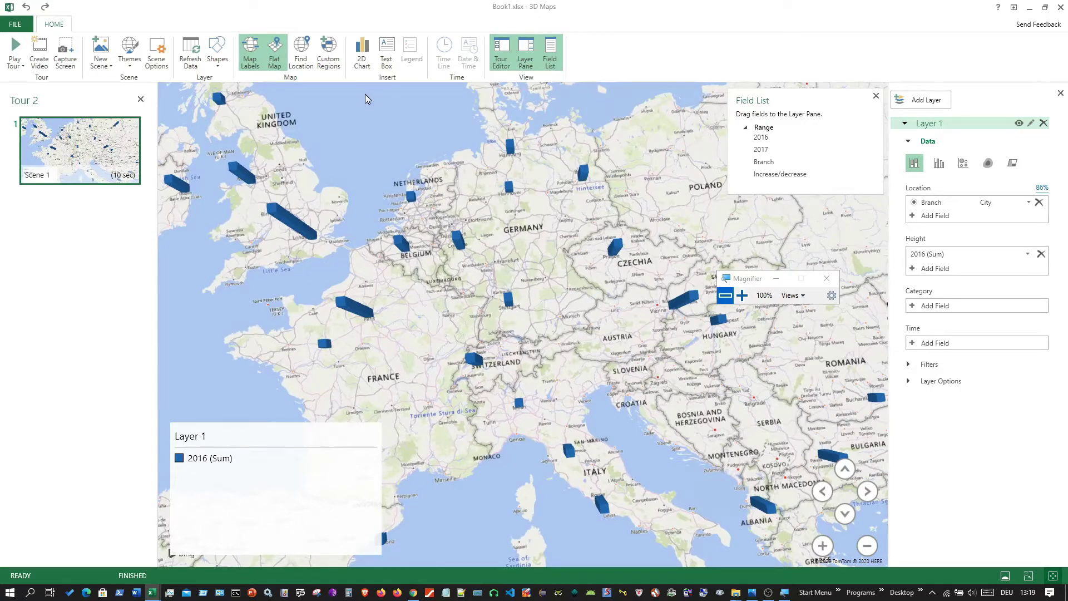
{"action": "left_click", "coordinate": [845, 468]}
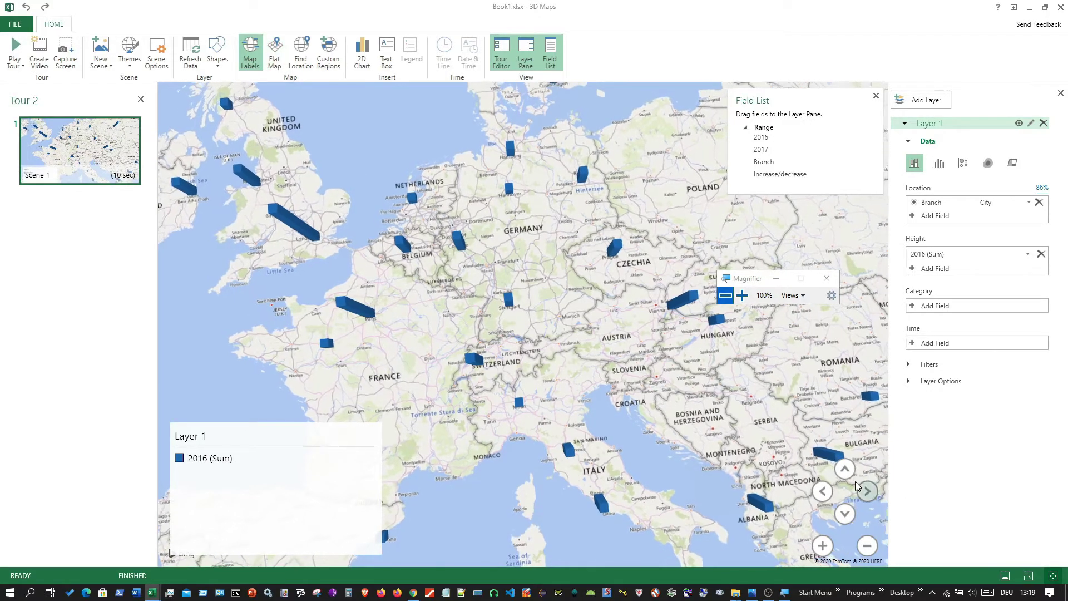
{"action": "left_click", "coordinate": [844, 470]}
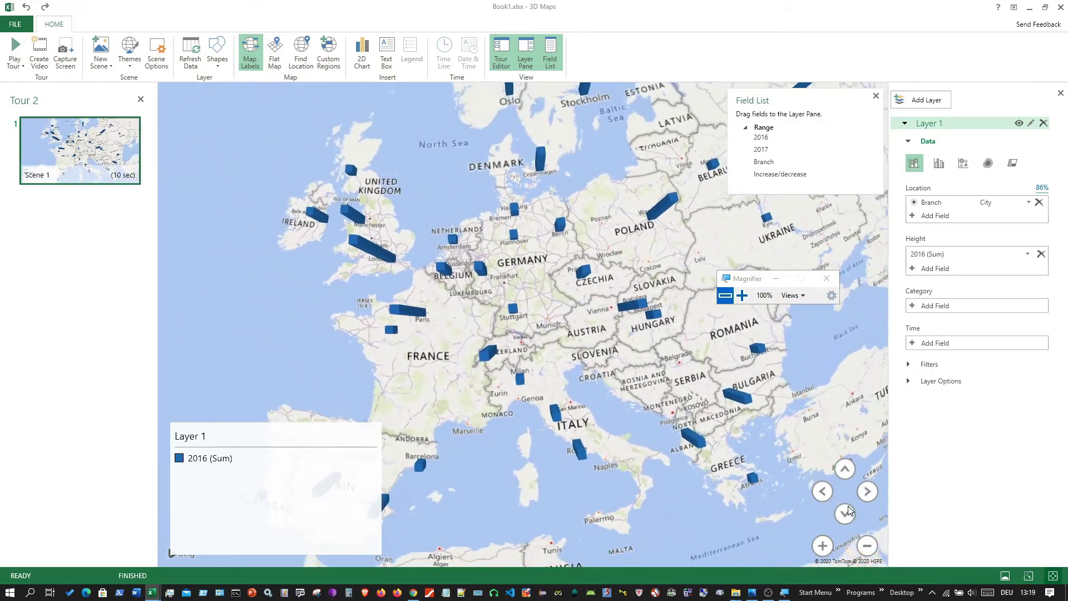
{"action": "left_click", "coordinate": [844, 512]}
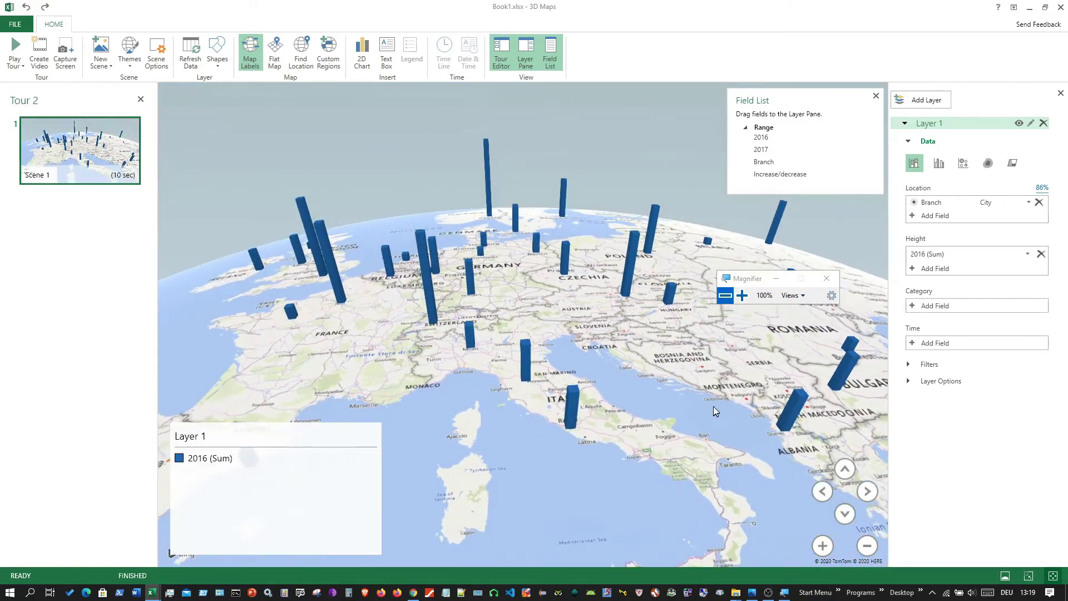
{"action": "left_click_drag", "start_coordinate": [713, 451], "coordinate": [668, 489]}
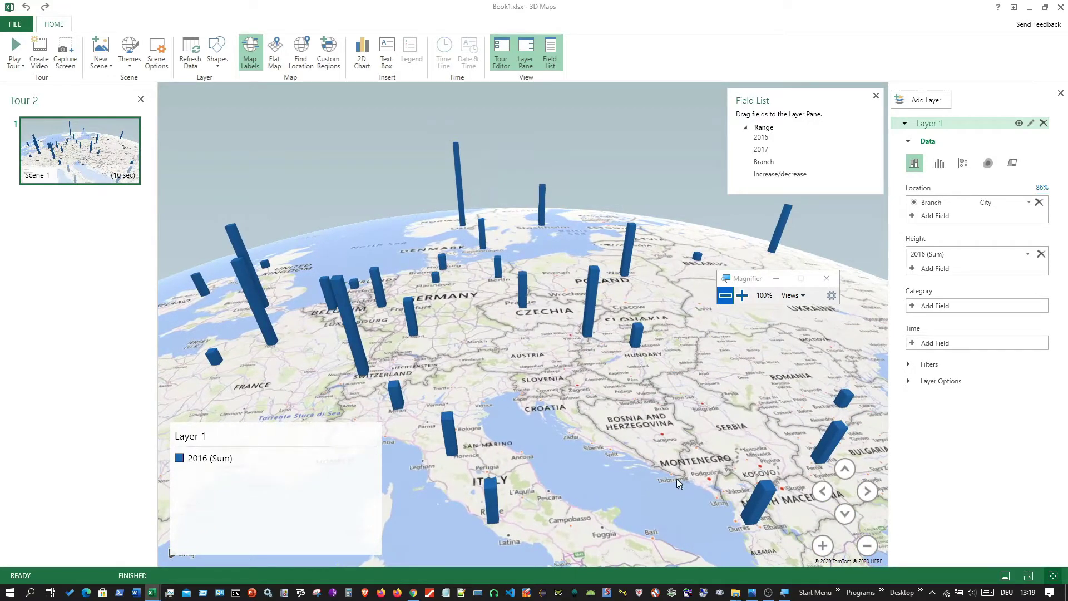
- Add 2017 as a second Height field and change the layer's visualization to clustered columns
{"action": "left_click_drag", "start_coordinate": [734, 278], "coordinate": [935, 423]}
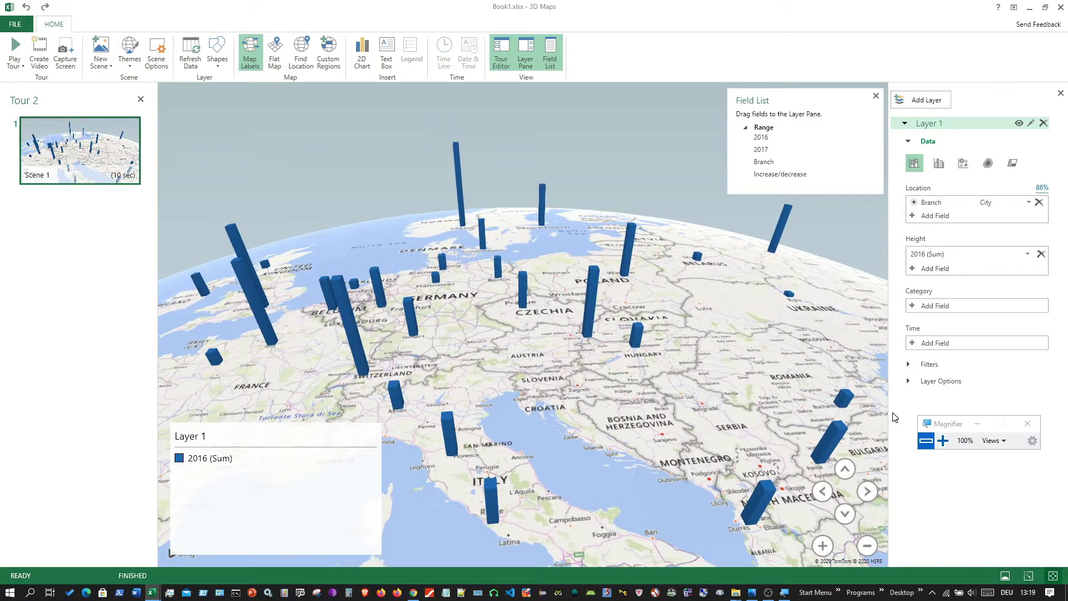
{"action": "left_click", "coordinate": [911, 270]}
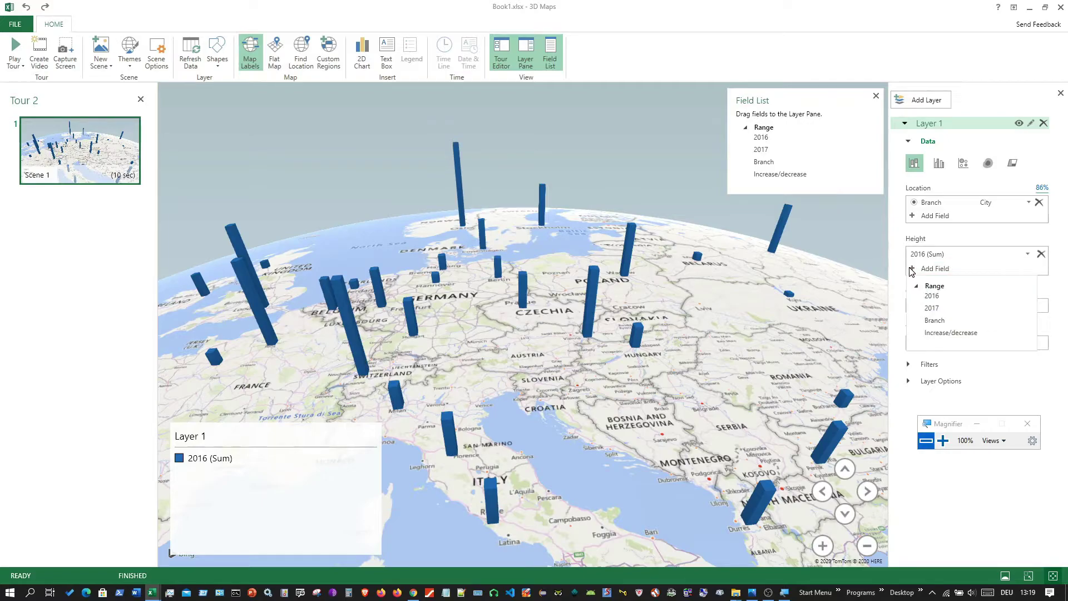
{"action": "left_click", "coordinate": [930, 308]}
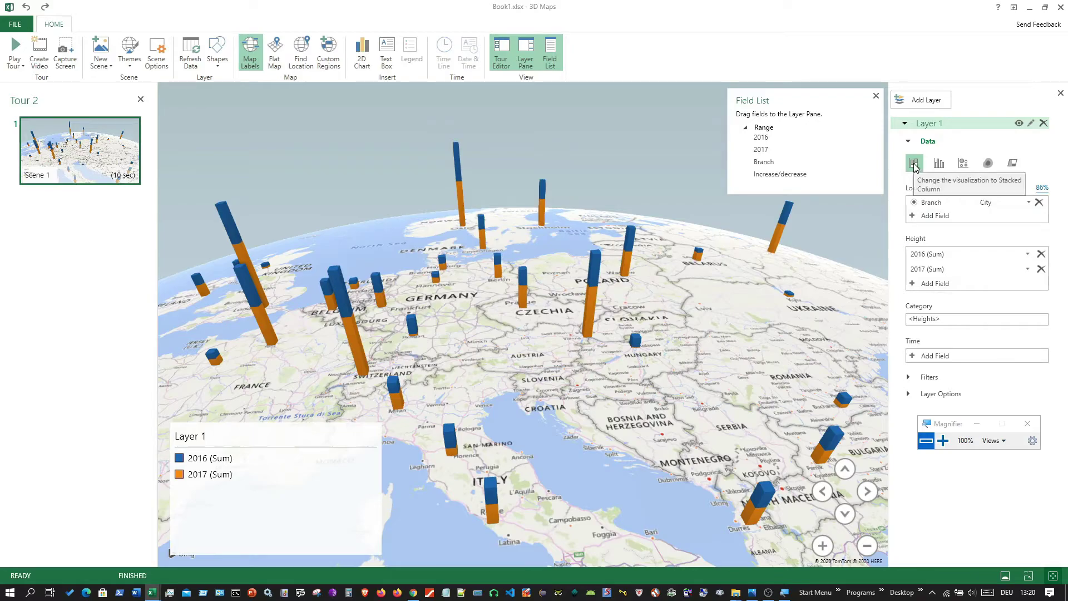
{"action": "left_click", "coordinate": [938, 164]}
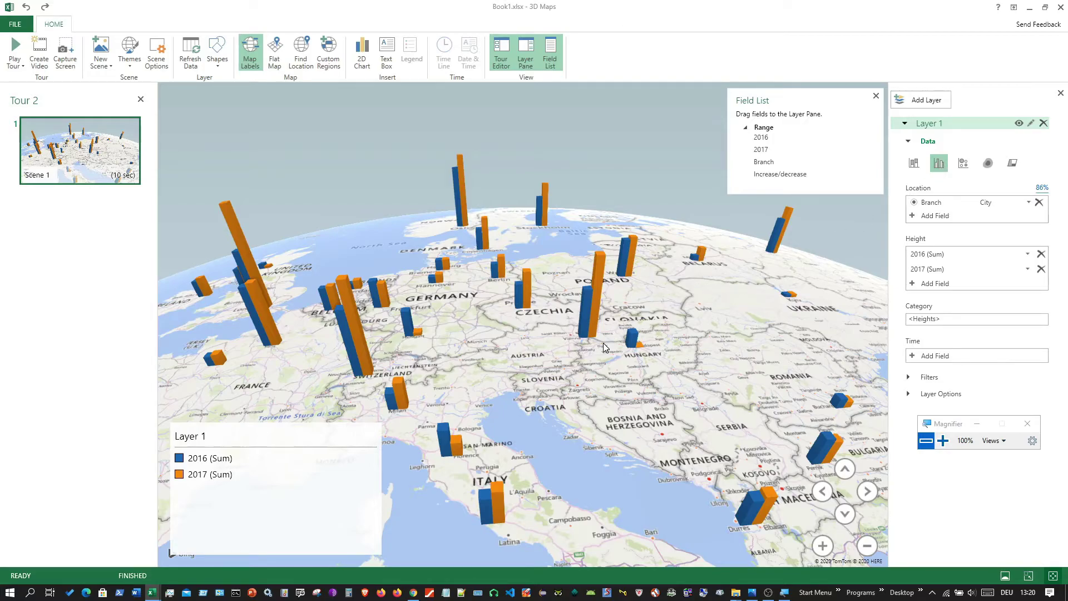
- Compare the legend's 2016 and 2017 colours with the branch columns, checking the data card of the Bern column
{"action": "left_click", "coordinate": [300, 481]}
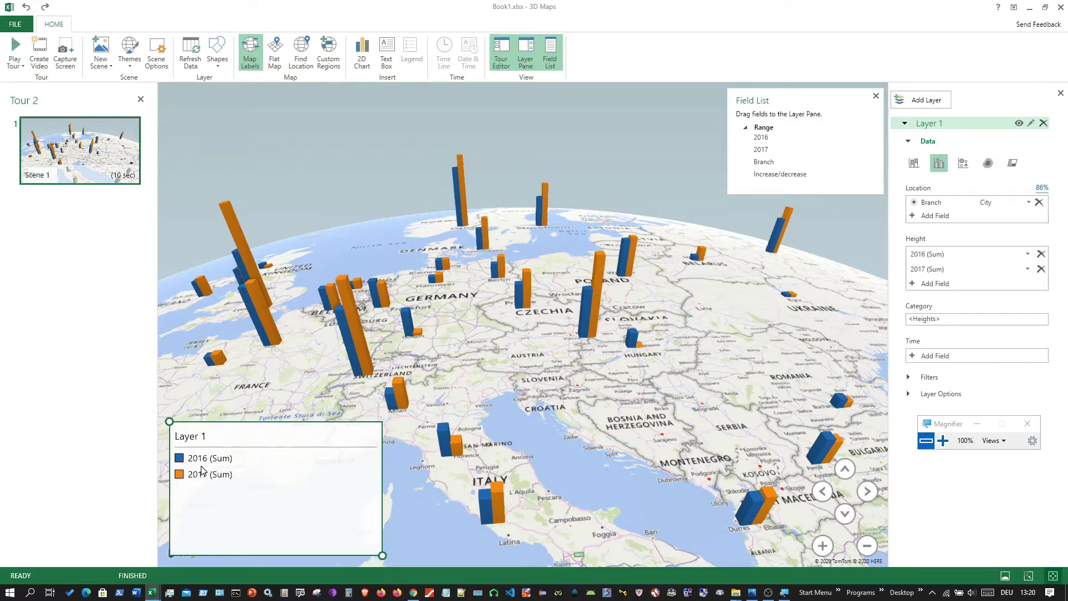
{"action": "left_click", "coordinate": [276, 397]}
{"action": "mouse_move", "coordinate": [340, 362]}
{"action": "left_click", "coordinate": [203, 471]}
{"action": "left_click", "coordinate": [318, 360]}
{"action": "mouse_move", "coordinate": [346, 341]}
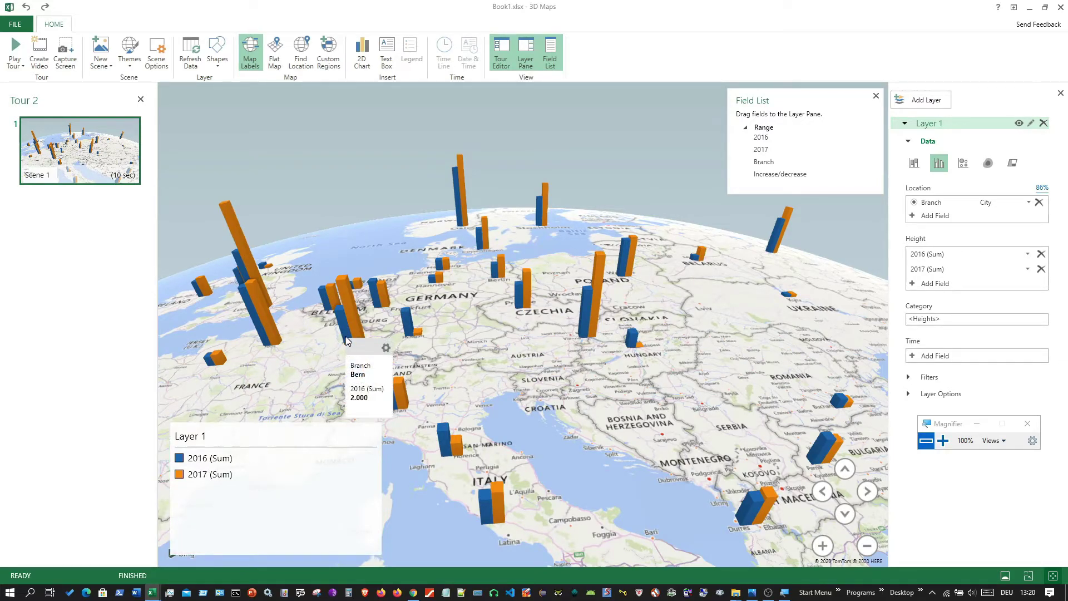
{"action": "left_click", "coordinate": [220, 467]}
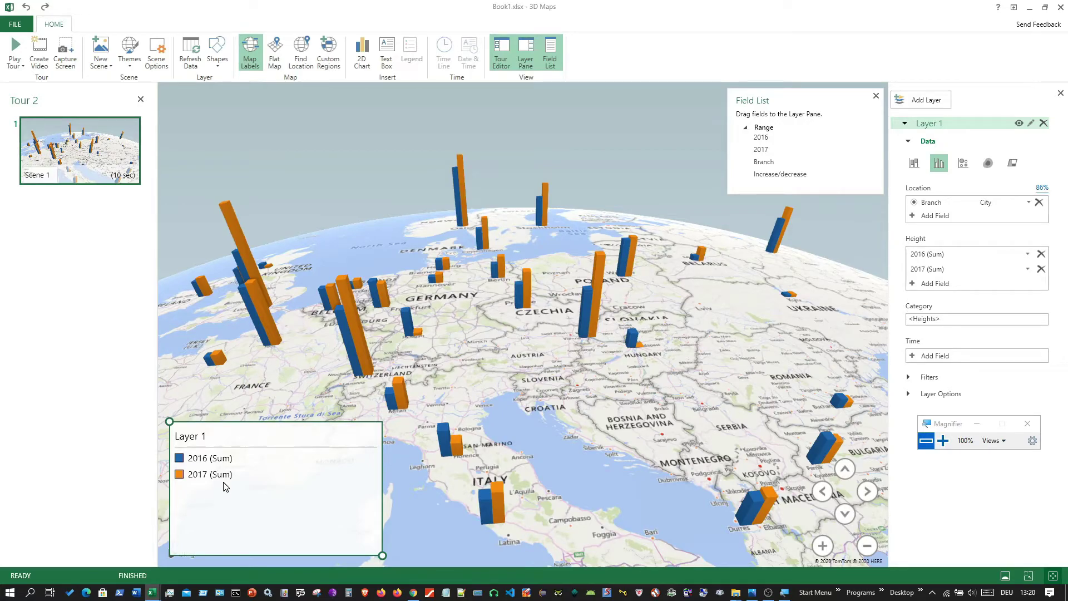
{"action": "left_click", "coordinate": [429, 419]}
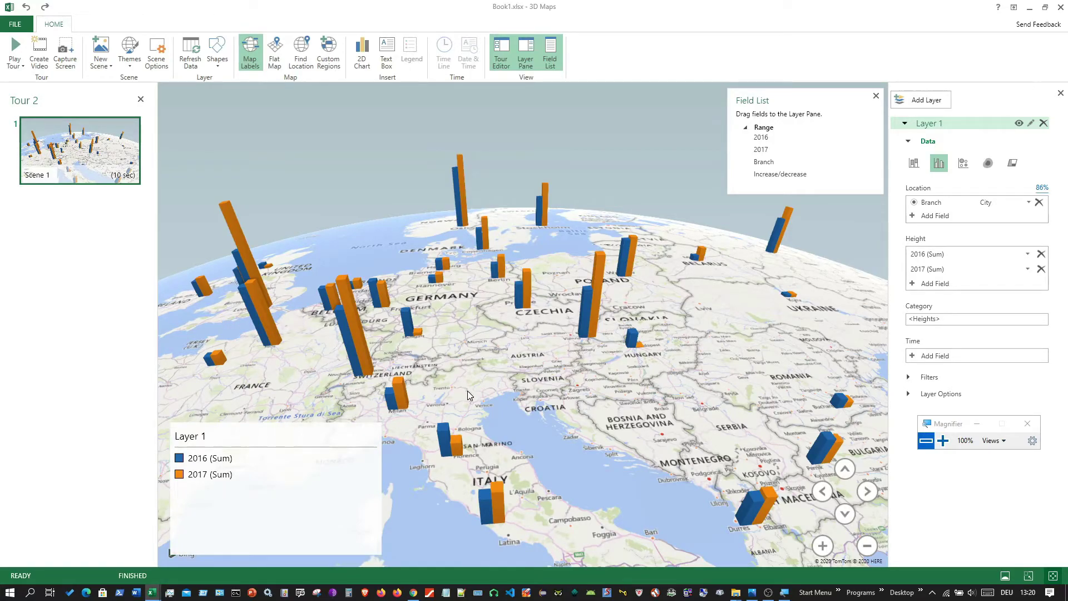
- Examine the clustered 2016 and 2017 columns across France, Central Europe and the United Kingdom, including a magnified view
{"action": "left_click_drag", "start_coordinate": [486, 392], "coordinate": [607, 328]}
{"action": "left_click_drag", "start_coordinate": [561, 394], "coordinate": [526, 472]}
{"action": "left_click_drag", "start_coordinate": [546, 328], "coordinate": [680, 345]}
{"action": "left_click_drag", "start_coordinate": [622, 418], "coordinate": [659, 382]}
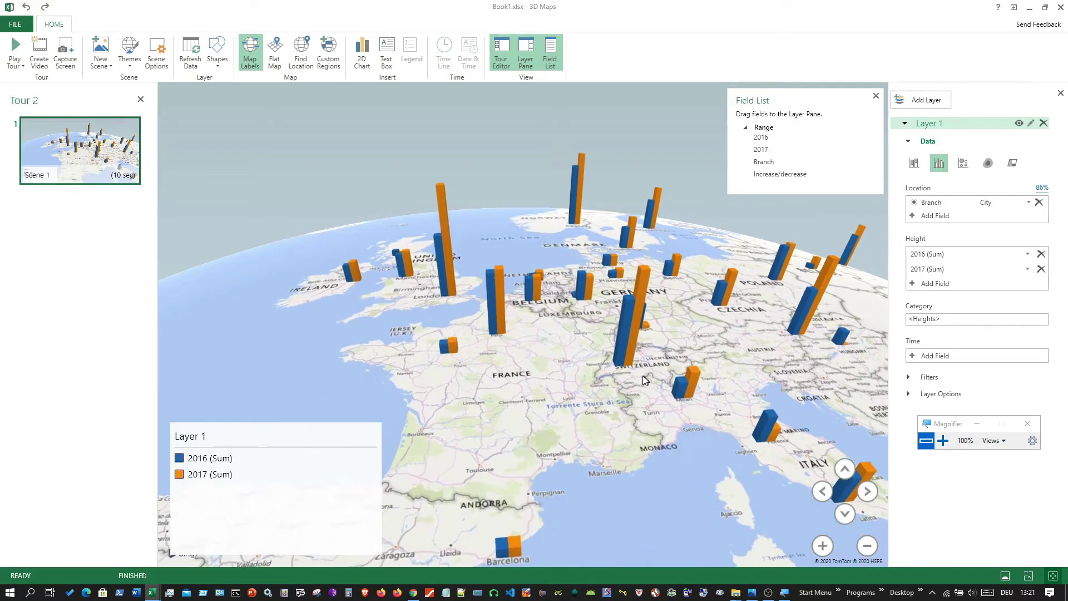
{"action": "left_click_drag", "start_coordinate": [640, 419], "coordinate": [643, 363]}
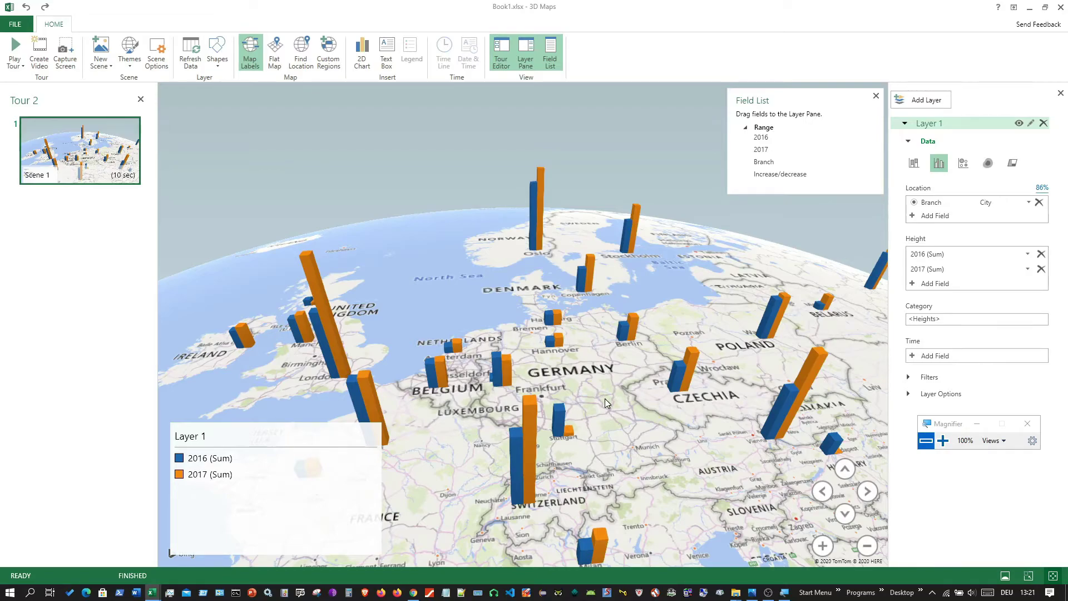
{"action": "scroll", "coordinate": [587, 332], "scroll_direction": "down", "scroll_amount": 3}
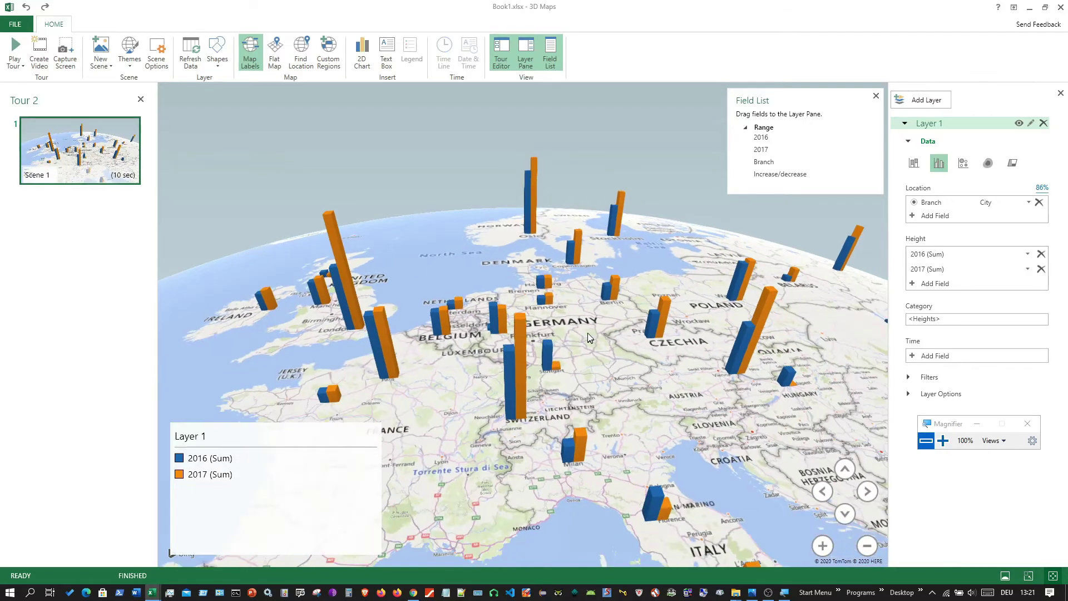
{"action": "left_click", "coordinate": [942, 441]}
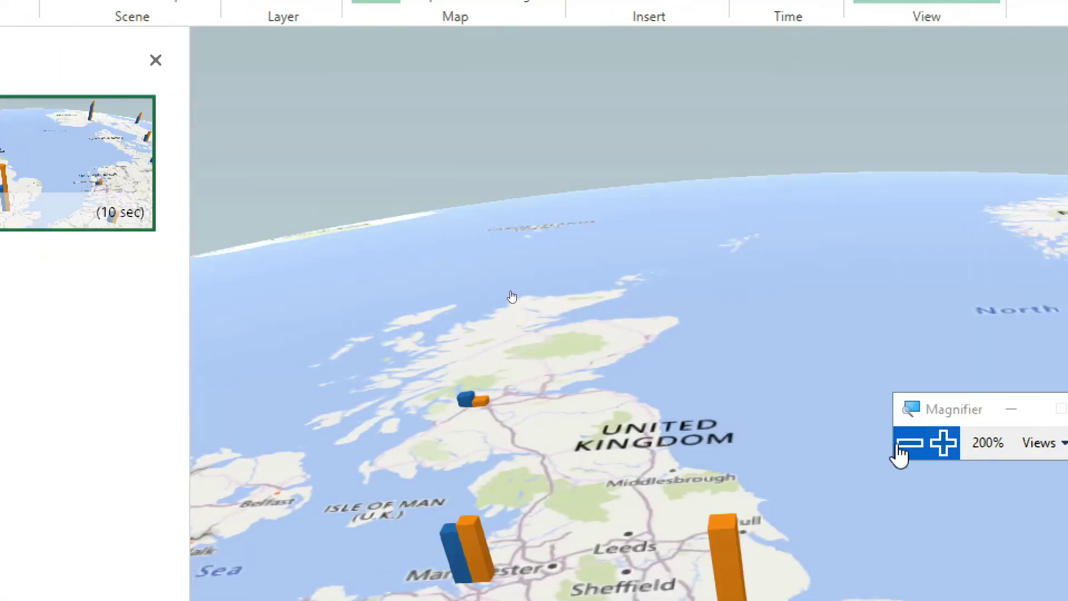
{"action": "left_click", "coordinate": [910, 442]}
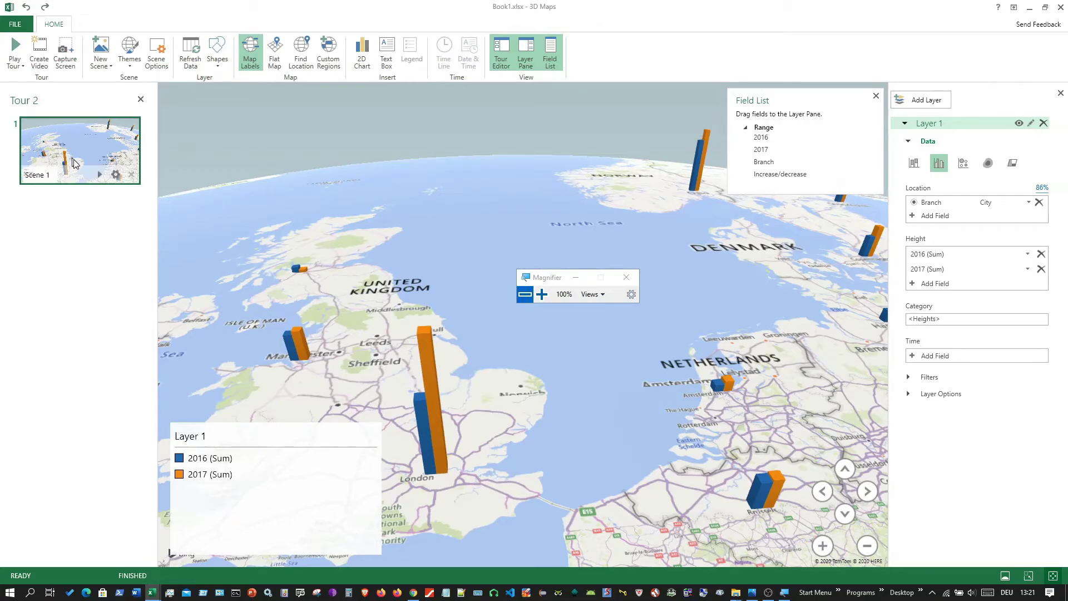
- Play Scene 1 full screen, pause it to examine the branch columns from the United Kingdom to Italy and Czechia, and exit playback
{"action": "left_click", "coordinate": [99, 175]}
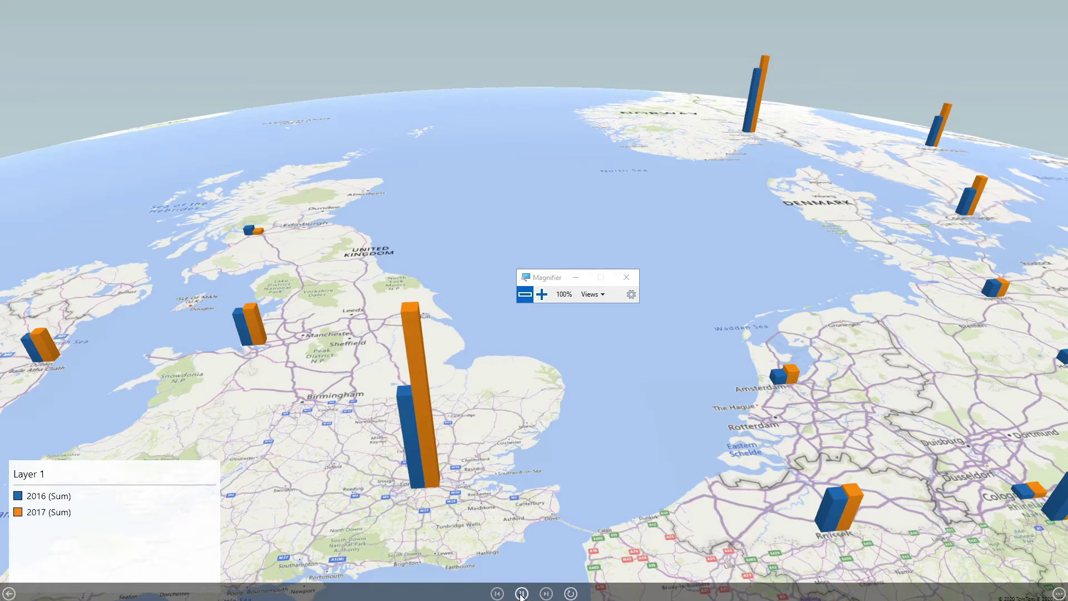
{"action": "left_click_drag", "start_coordinate": [545, 276], "coordinate": [82, 180]}
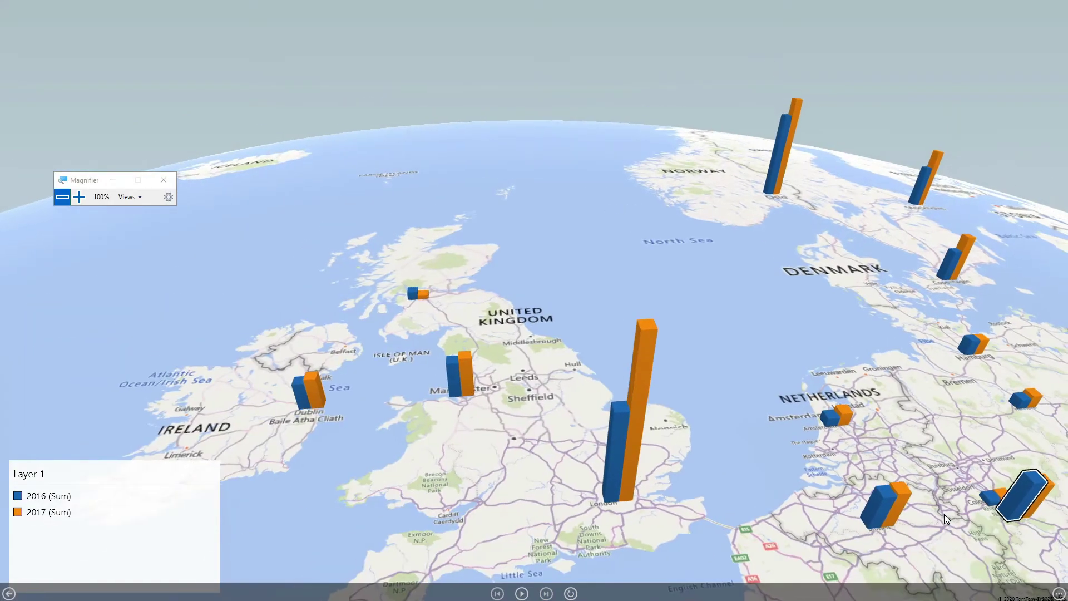
{"action": "left_click_drag", "start_coordinate": [943, 514], "coordinate": [615, 329]}
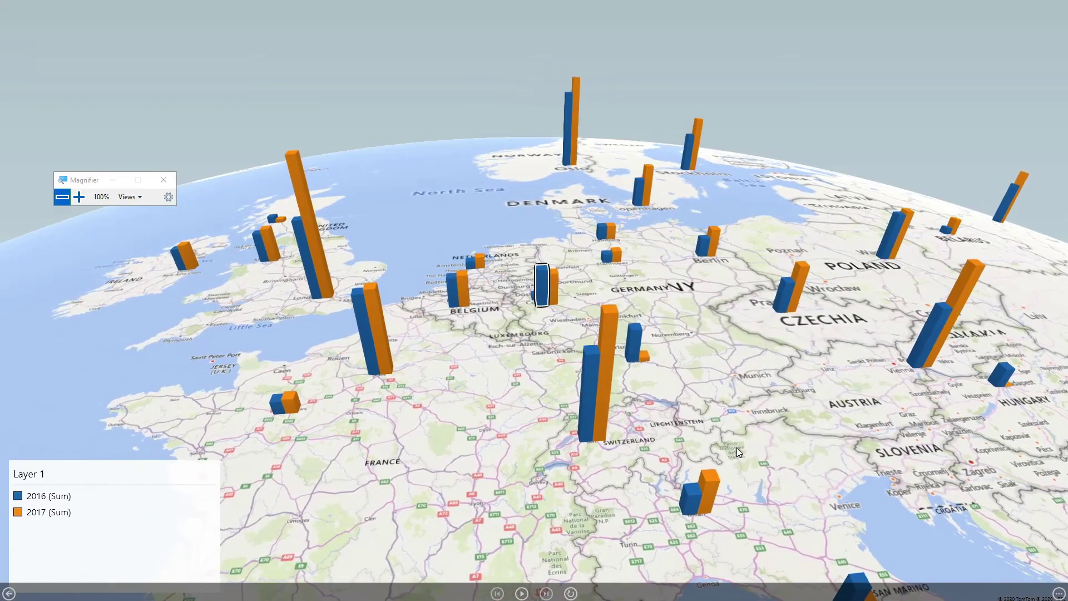
{"action": "left_click_drag", "start_coordinate": [736, 447], "coordinate": [455, 274]}
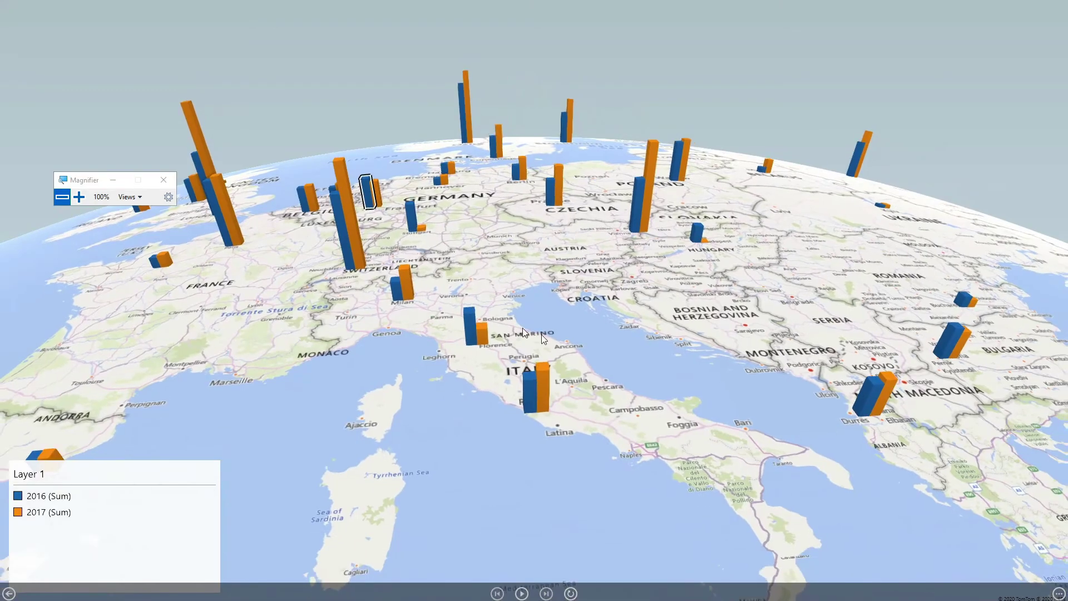
{"action": "left_click_drag", "start_coordinate": [632, 349], "coordinate": [612, 396]}
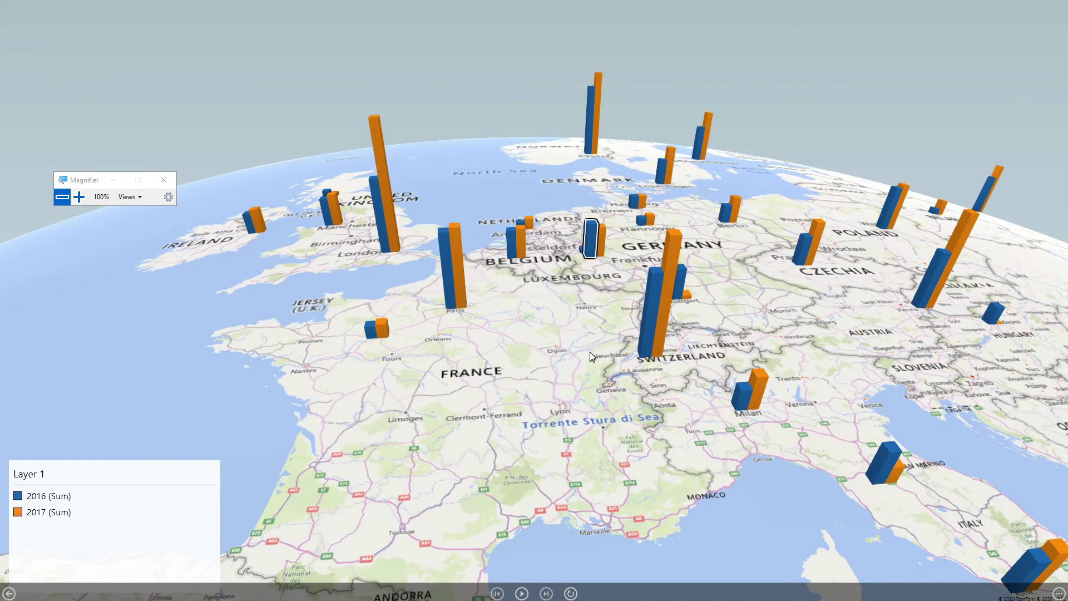
{"action": "scroll", "coordinate": [564, 381], "scroll_direction": "up", "scroll_amount": 3}
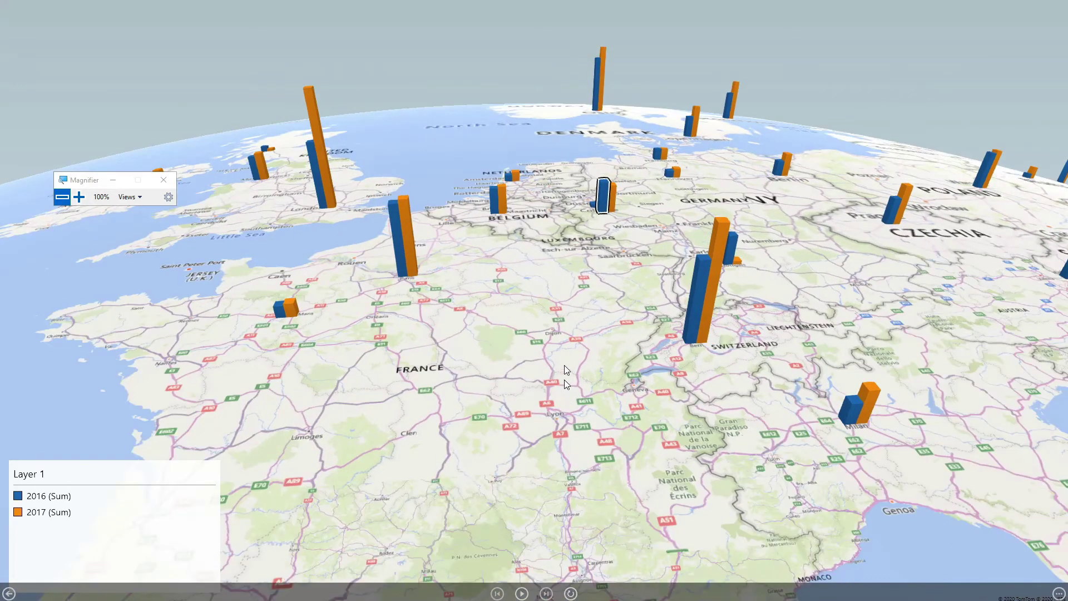
{"action": "left_click_drag", "start_coordinate": [568, 272], "coordinate": [550, 324]}
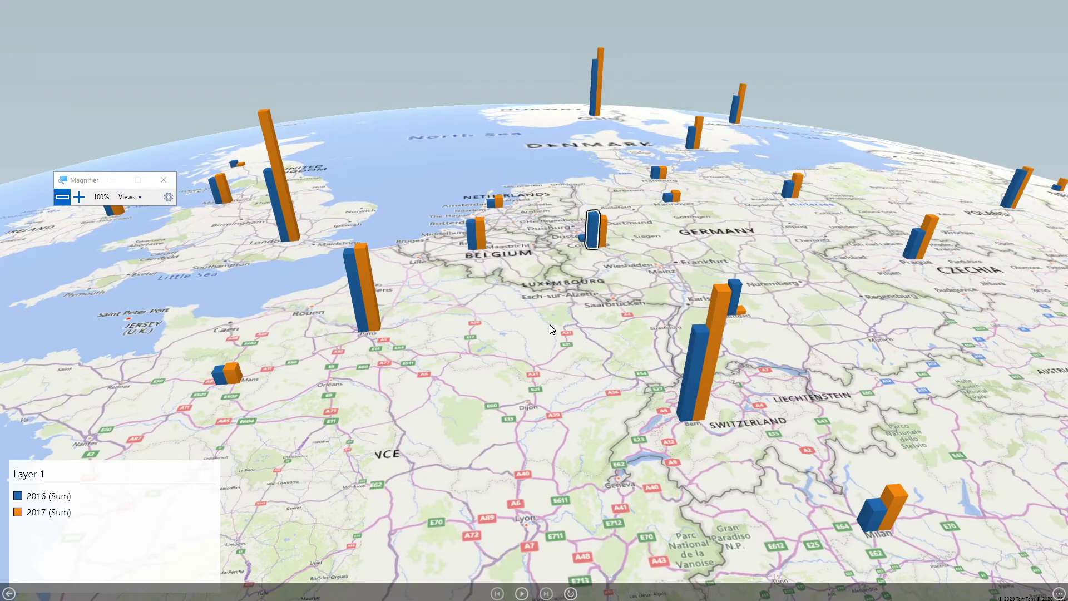
{"action": "left_click_drag", "start_coordinate": [580, 300], "coordinate": [525, 340]}
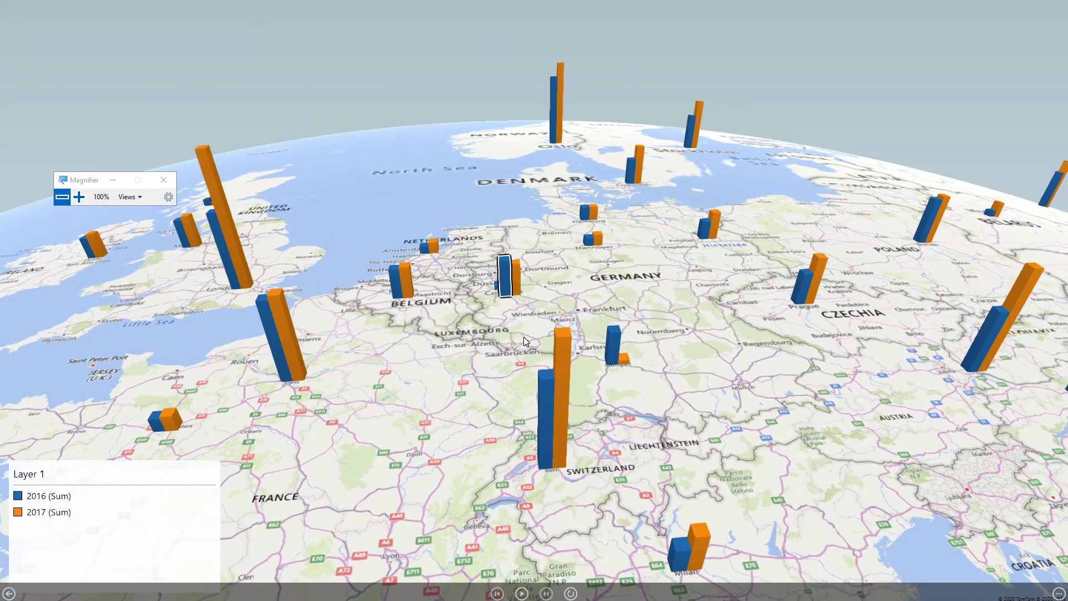
{"action": "left_click_drag", "start_coordinate": [636, 328], "coordinate": [607, 346]}
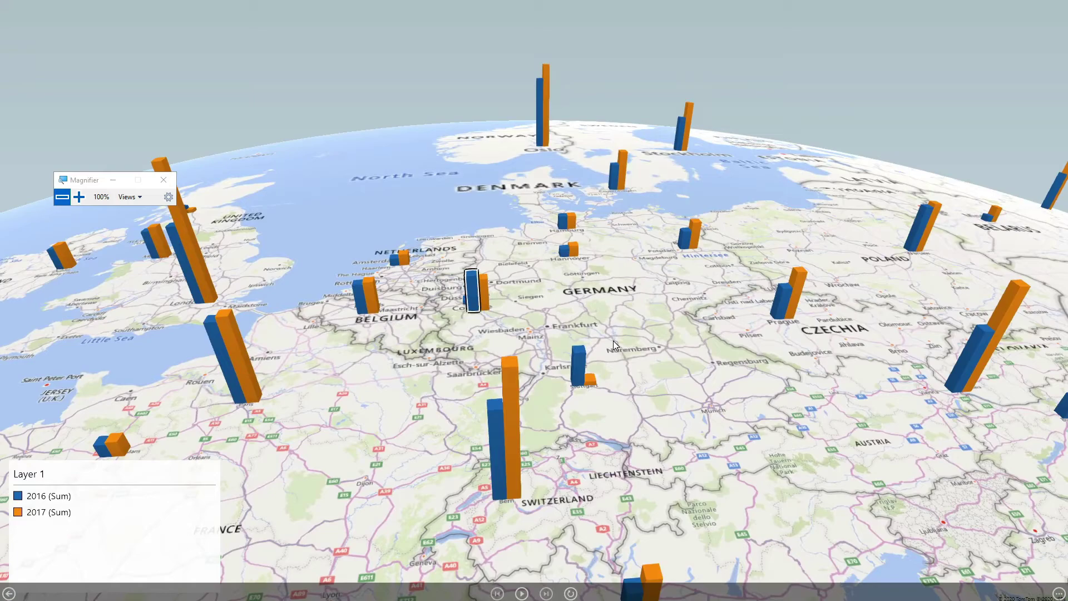
{"action": "left_click_drag", "start_coordinate": [723, 353], "coordinate": [639, 343]}
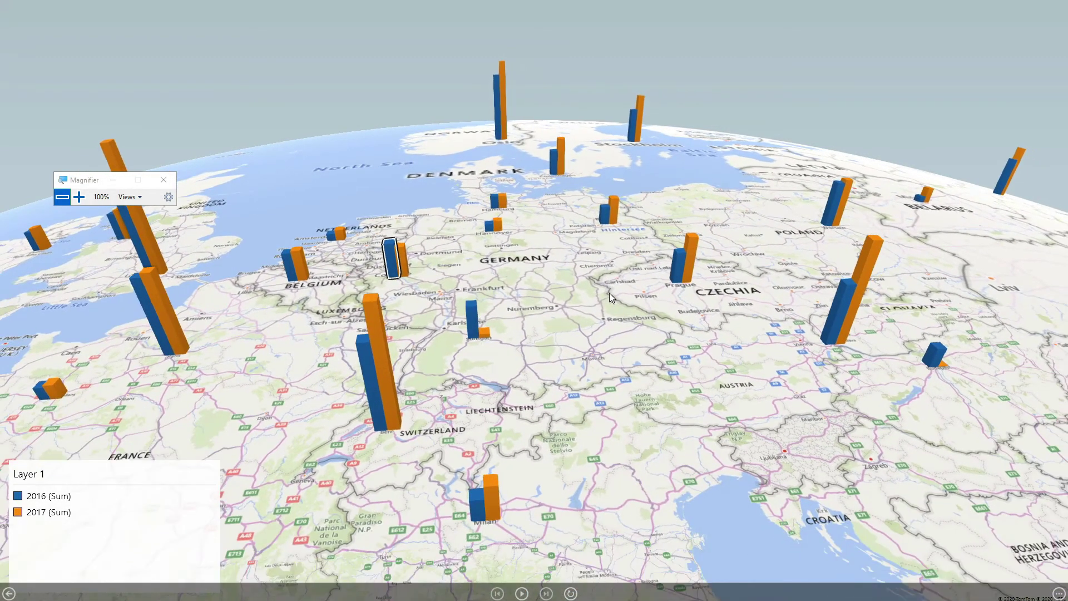
{"action": "key", "text": "Escape"}
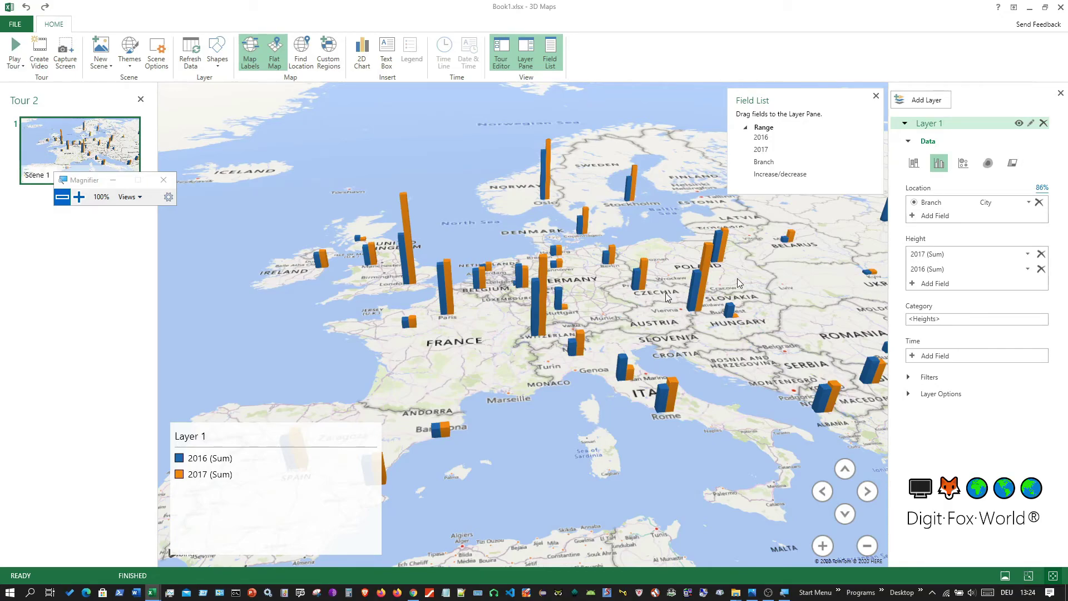
{"action": "scroll", "coordinate": [621, 331], "scroll_direction": "up", "scroll_amount": 2}
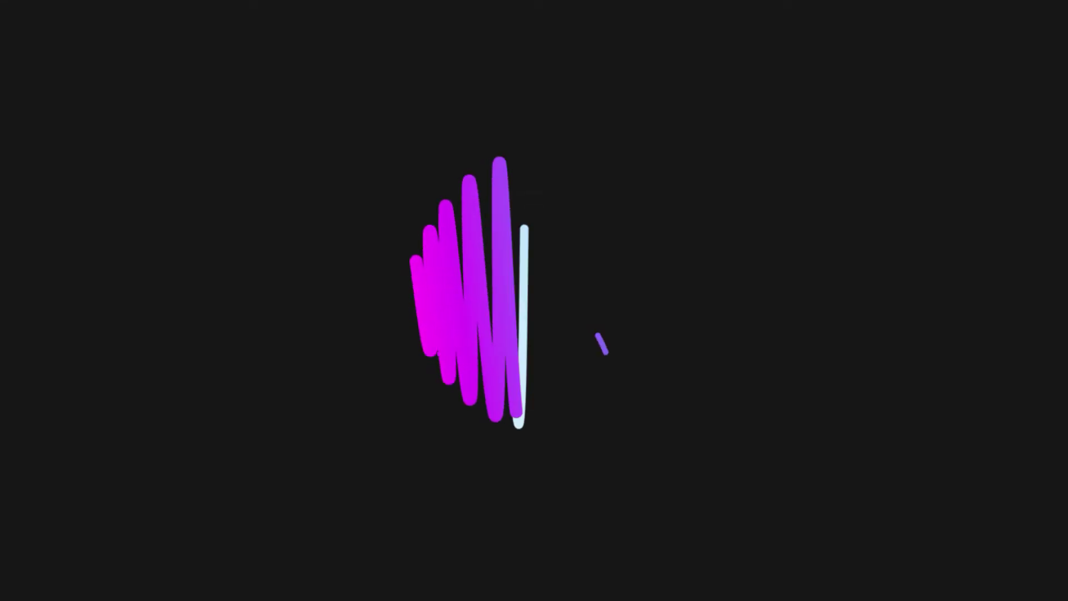